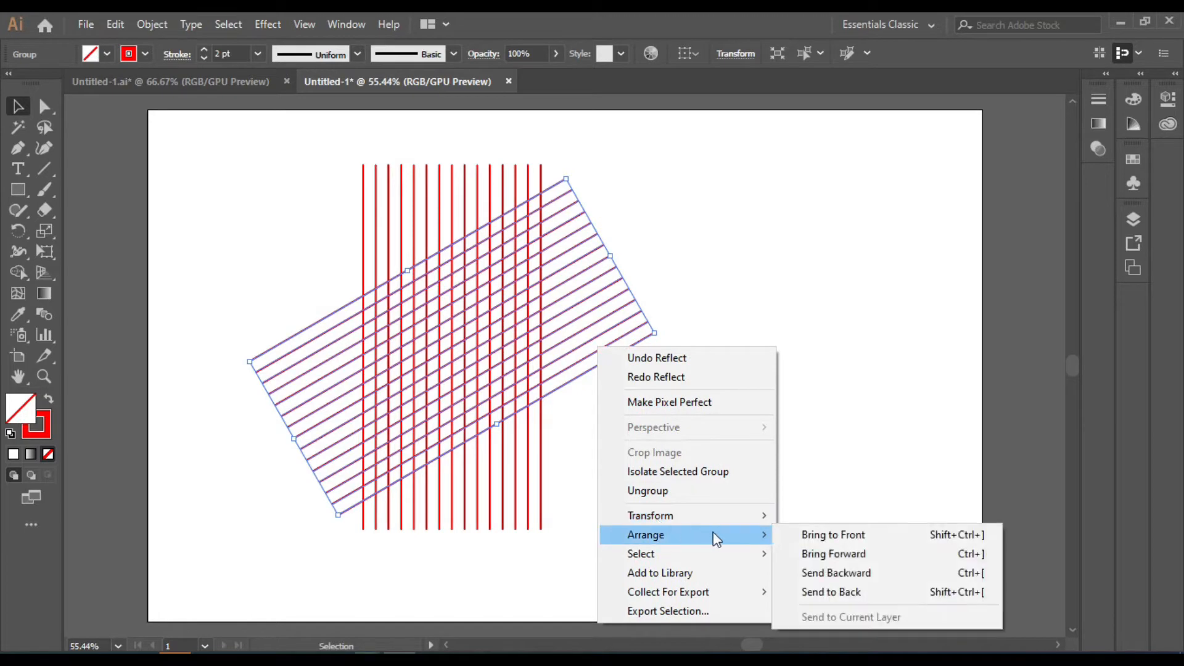
- Reflect a copy of the slanted line group so it slopes the opposite way across the vertical lines, forming an isometric grid
mouse_move(772, 506)
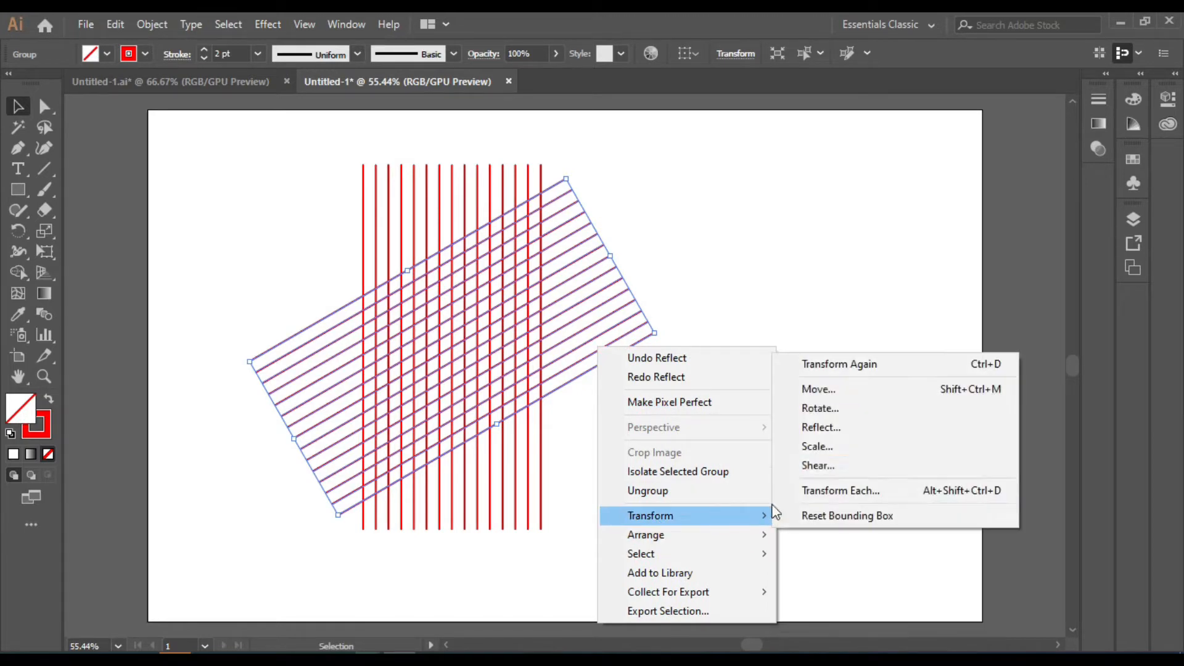
left_click(820, 427)
left_click(715, 230)
left_click(732, 410)
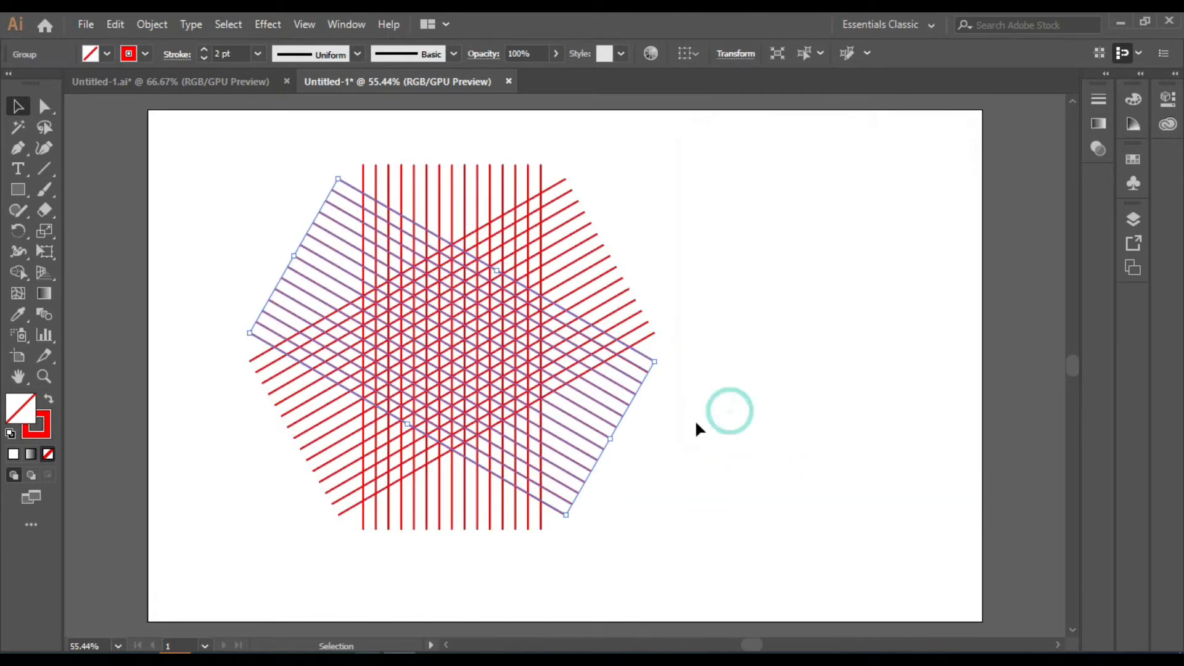
left_click(345, 205)
scroll(446, 244, "up", 2)
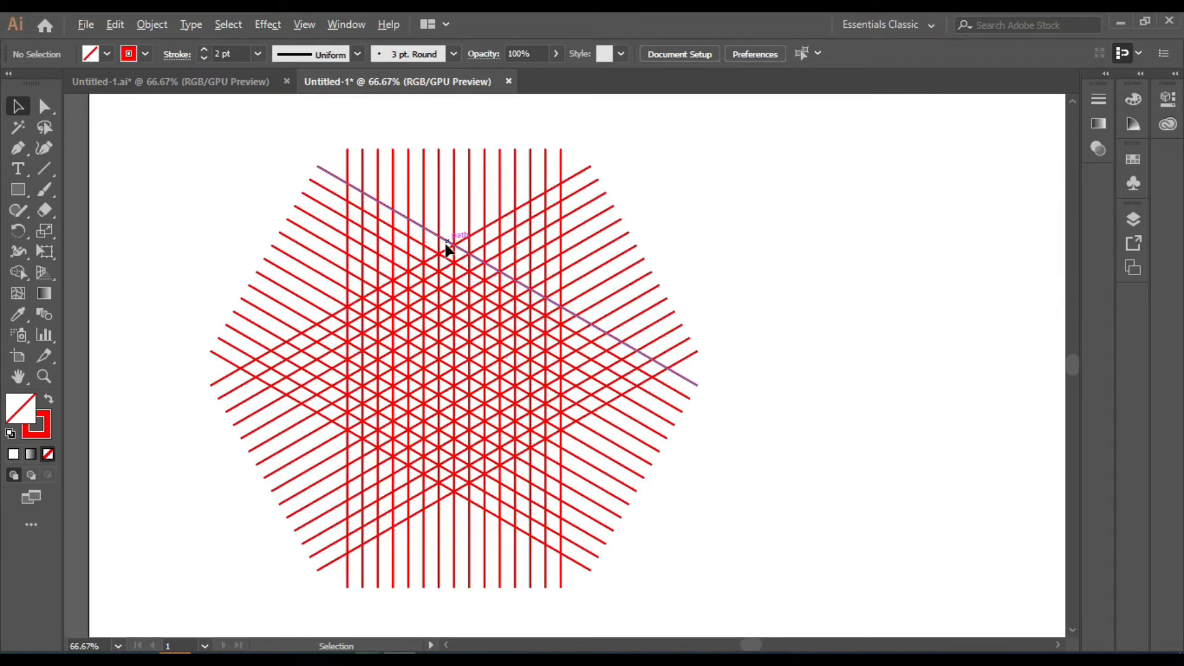
scroll(430, 159, "down", 1)
- Switch to the Untitled-1.ai document with the thin-lined isometric grid and check the grid group's lock in its layer list
left_click(246, 83)
left_click_drag(255, 104, 724, 445)
left_click(1140, 220)
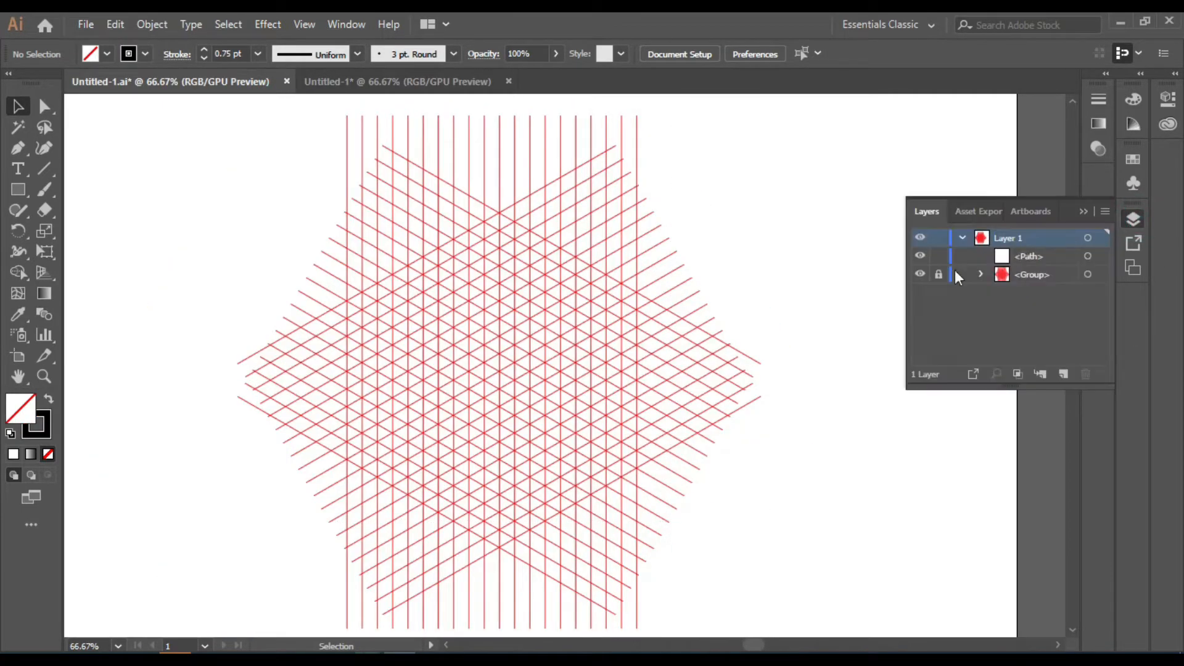
left_click(1083, 211)
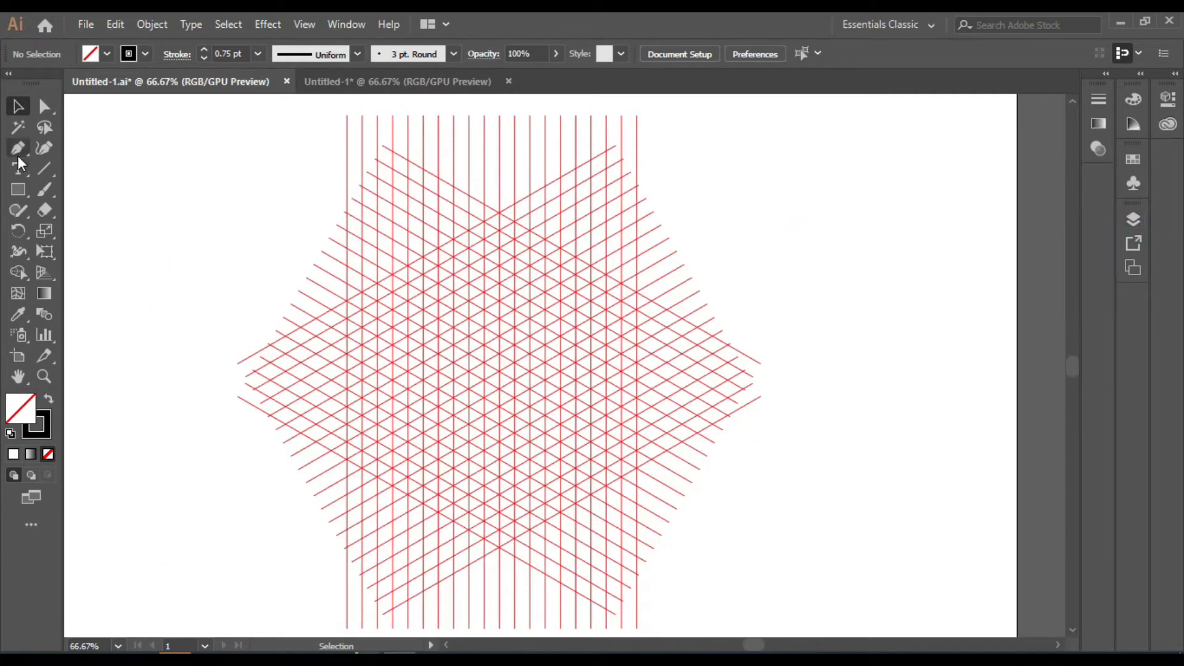
- Draw a closed parallelogram along the grid with the Pen tool, about 76 px wide with vertical sides about 197 px long
left_click_drag(21, 150, 111, 148)
key("ctrl+plus")
key("ctrl+plus")
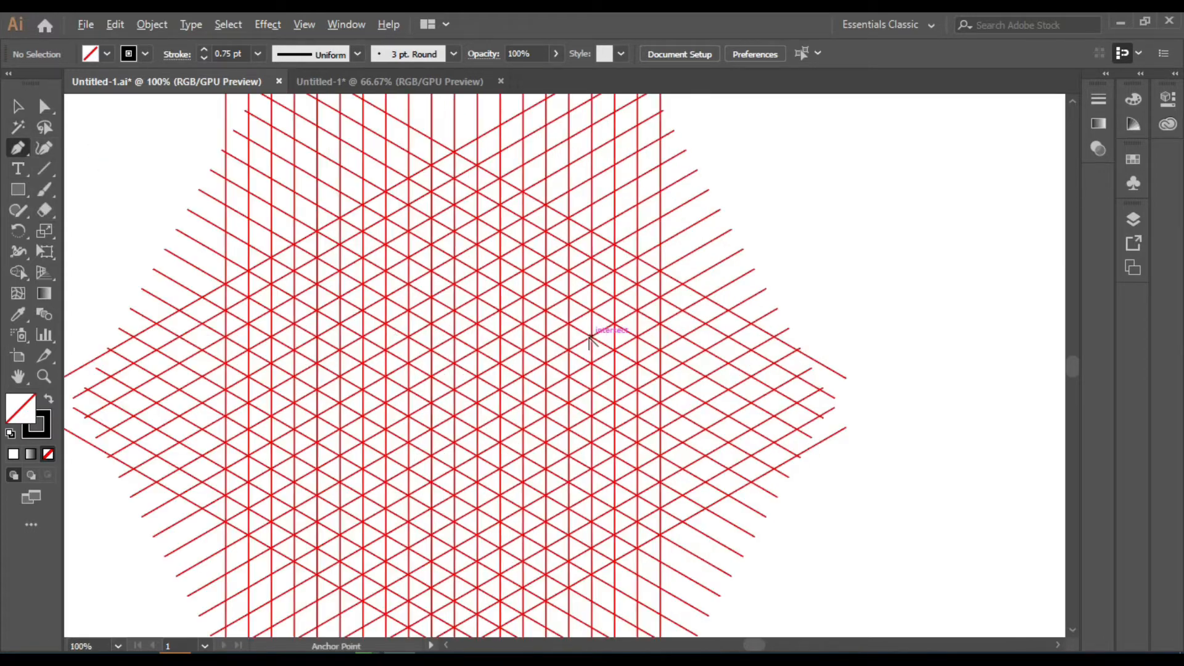
left_click(404, 216)
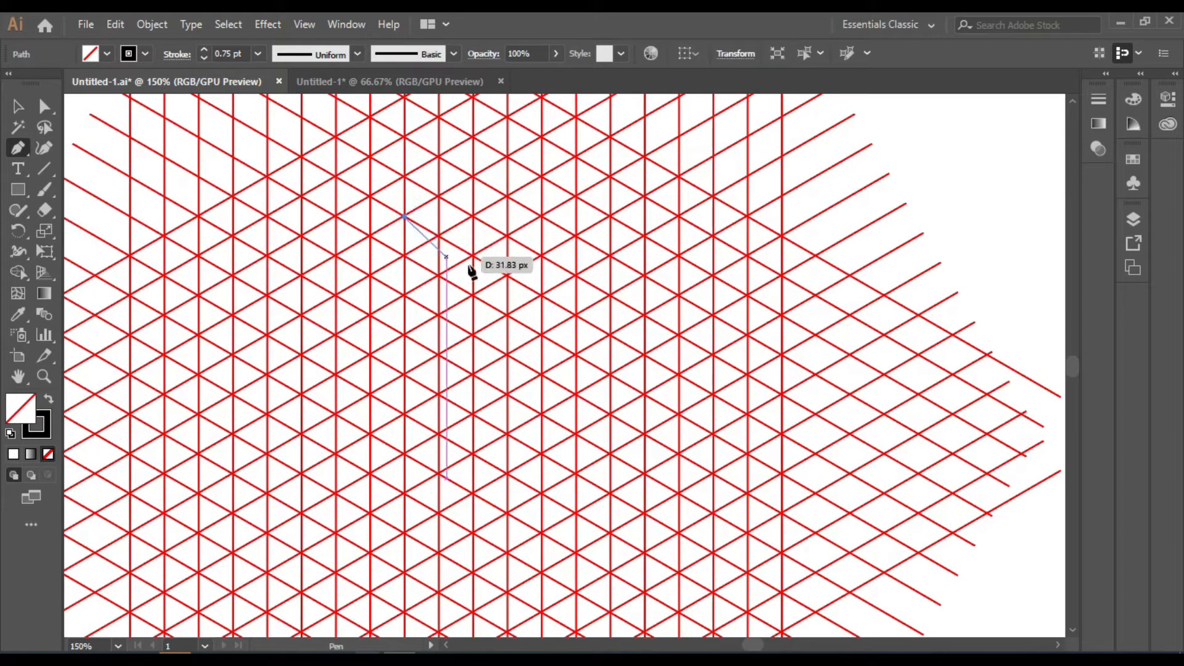
left_click(541, 295)
scroll(542, 320, "down", 2)
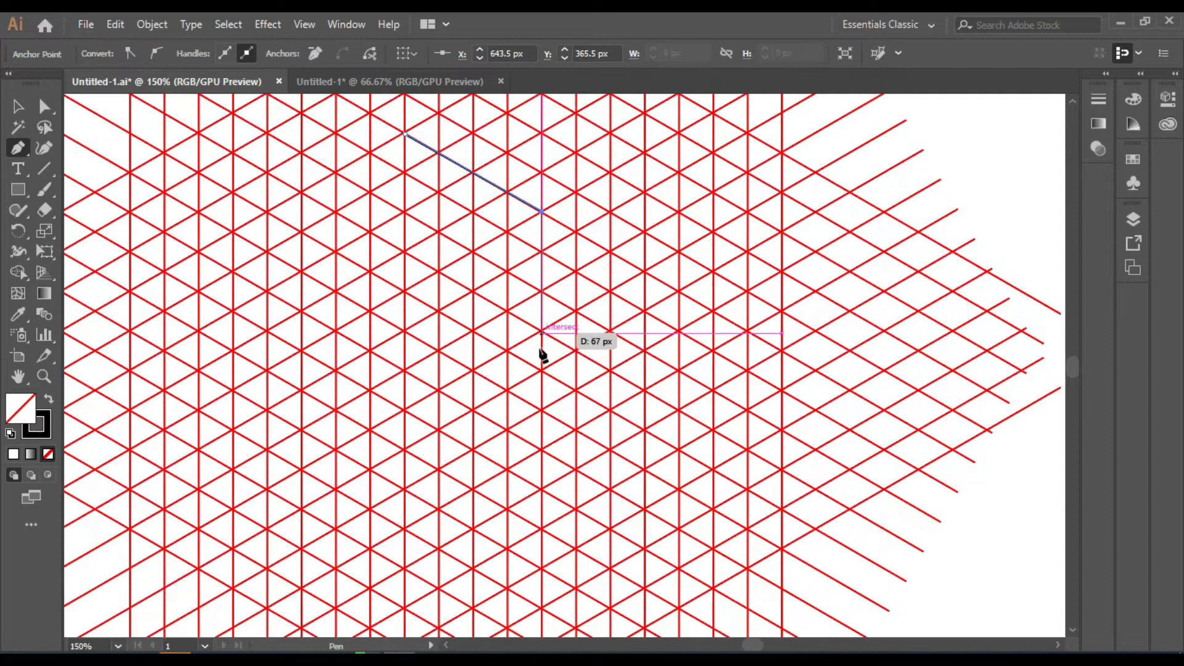
left_click(541, 566)
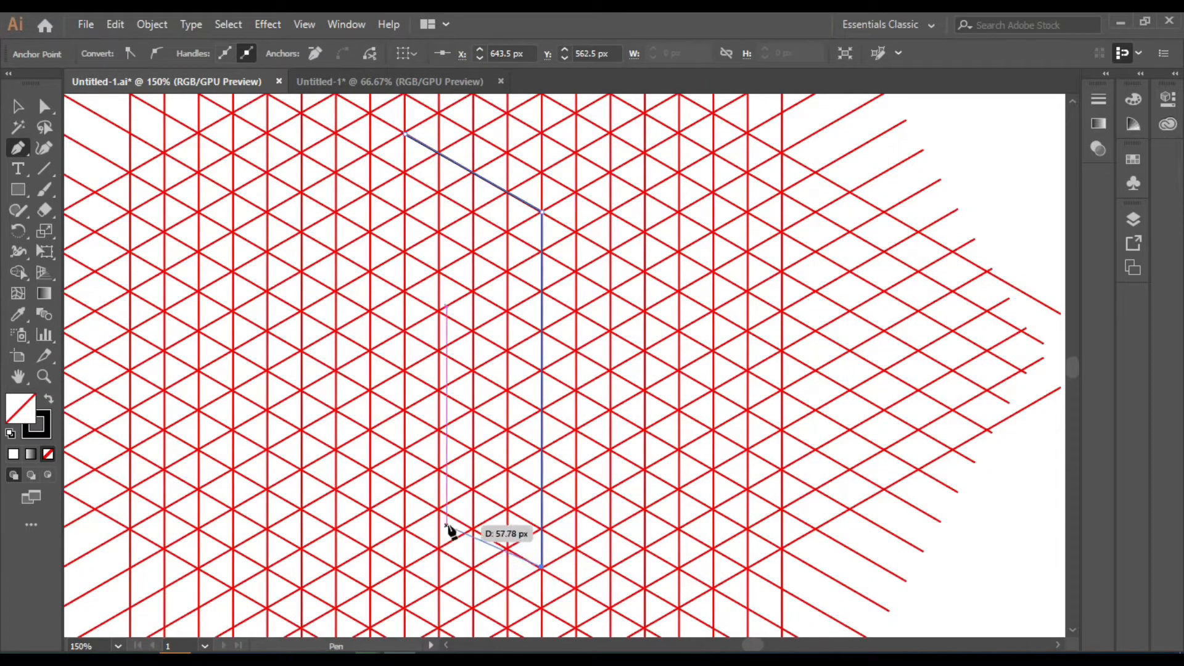
left_click(404, 489)
left_click(404, 134)
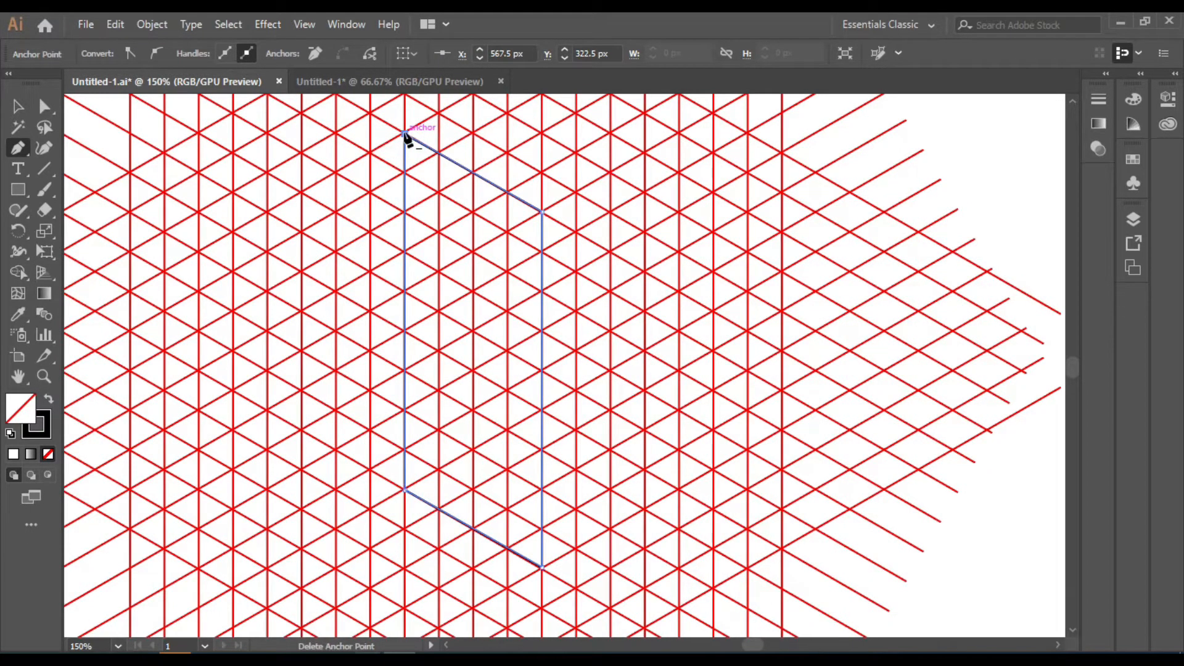
- Select all four anchor points of the parallelogram and round its corners fully into a capsule shape
left_click(44, 106)
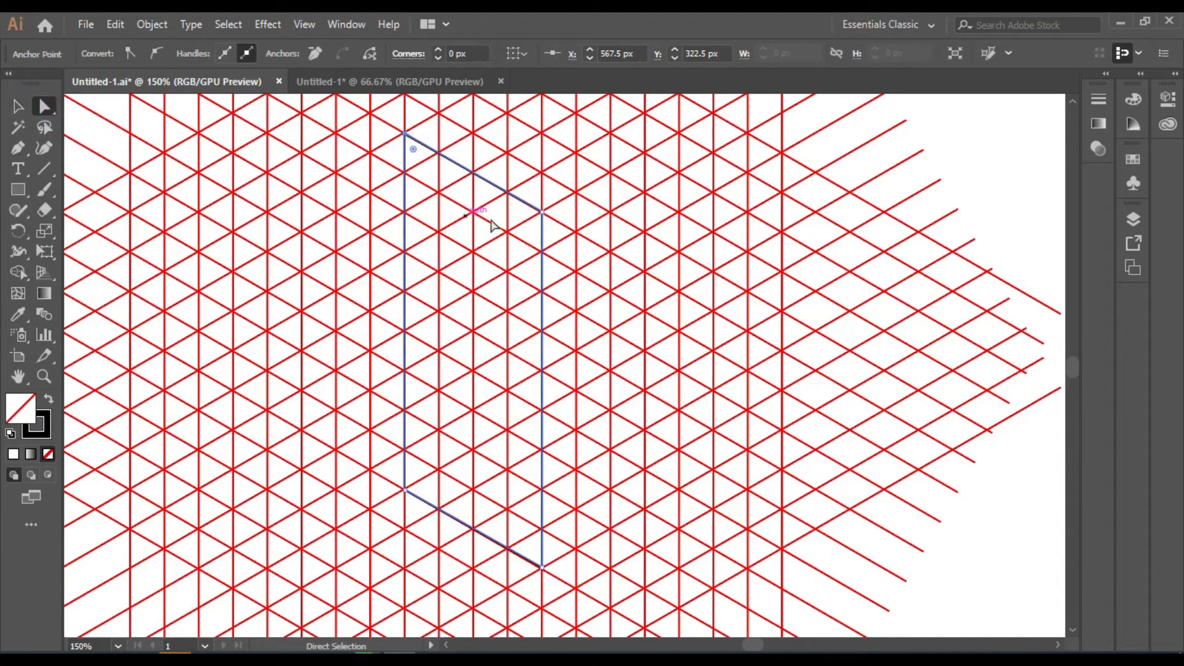
left_click(542, 213)
left_click(542, 213, "shift")
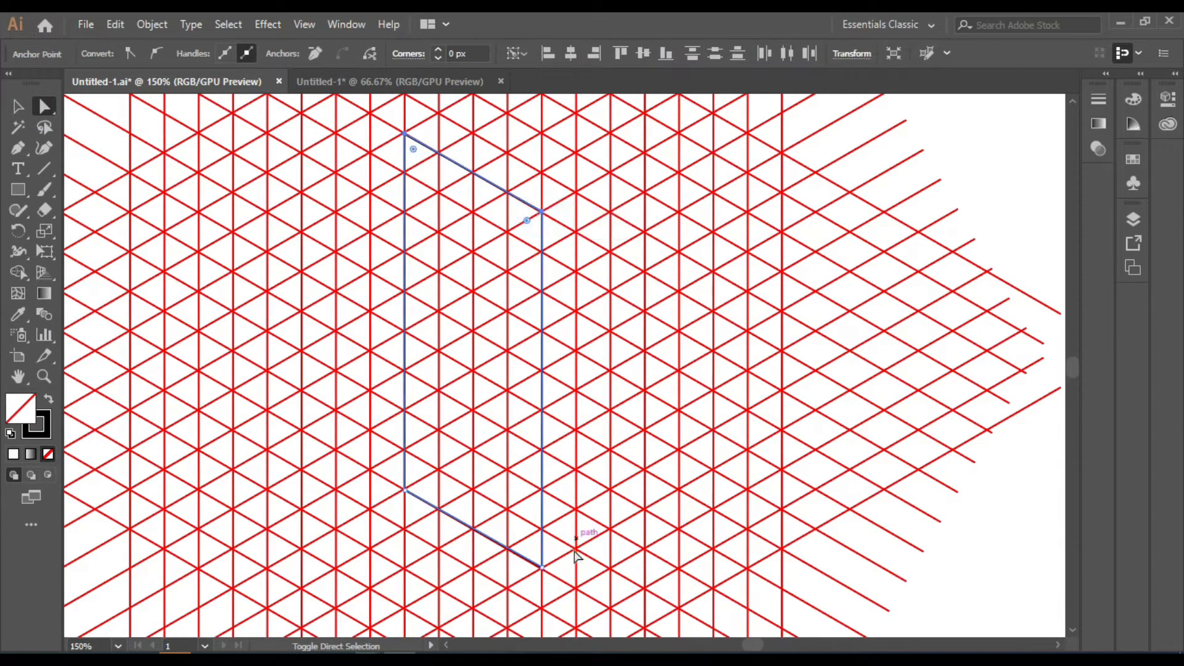
left_click(541, 565, "shift")
left_click(404, 488, "shift")
left_click_drag(533, 554, 447, 386)
left_click(18, 106)
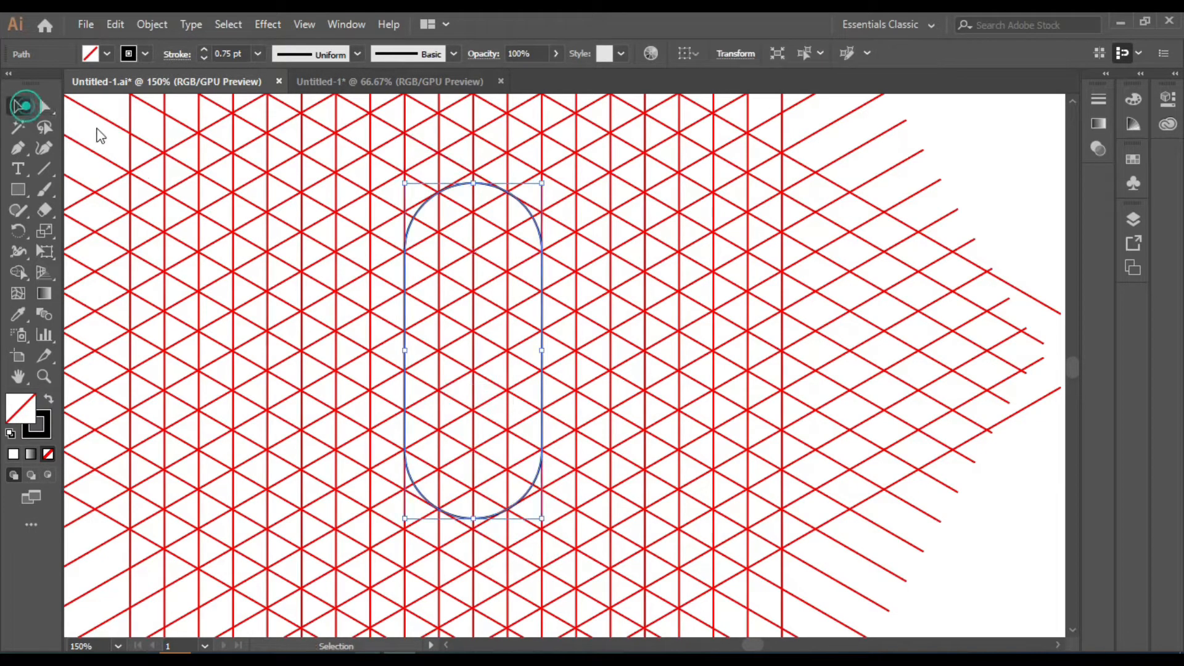
left_click(1005, 208)
- Copy the capsule, paste a duplicate on top of it, and offset the duplicate one grid column to the right and slightly up
left_click(536, 217)
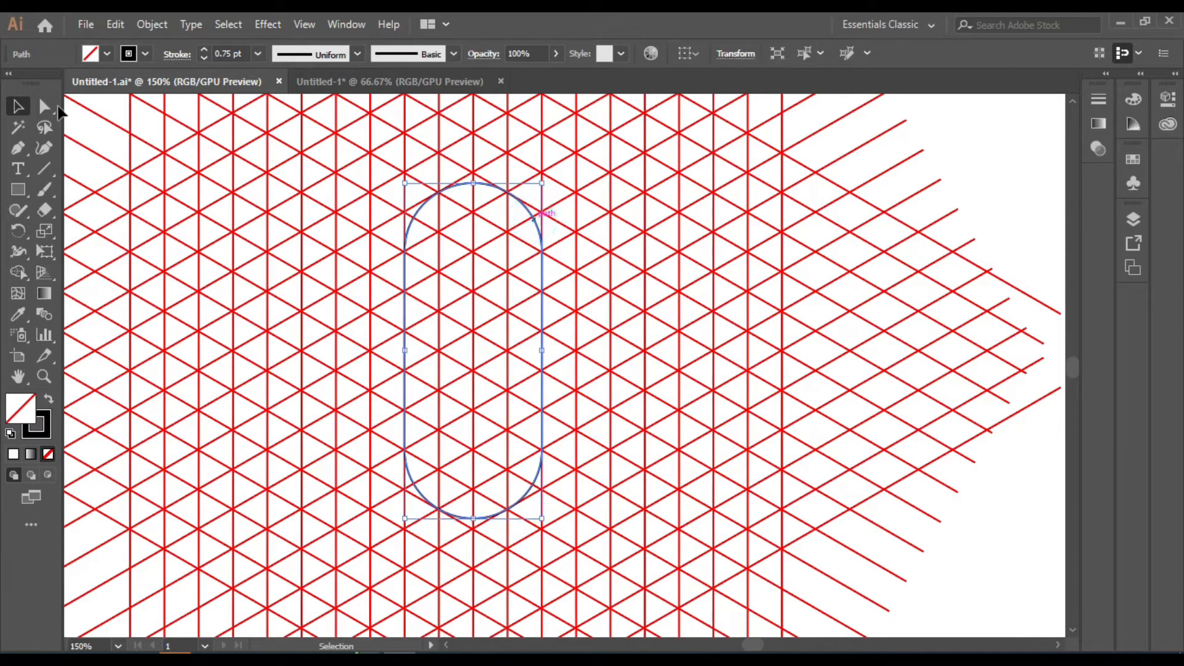
left_click(122, 29)
left_click(141, 110)
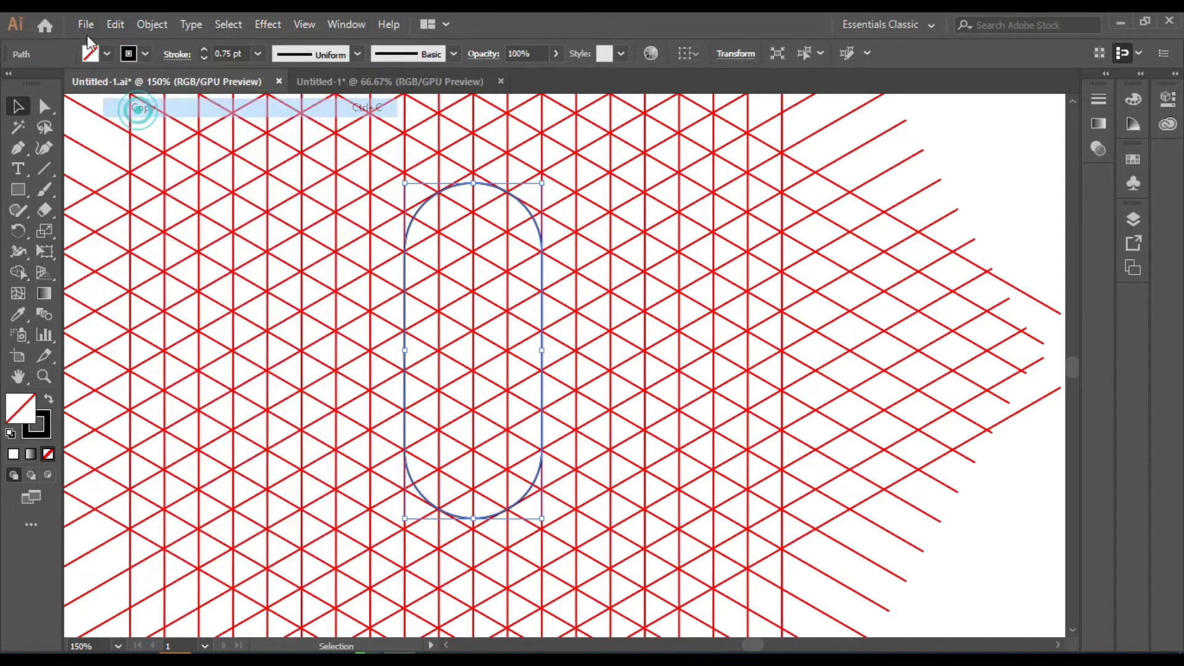
left_click(112, 24)
left_click(164, 145)
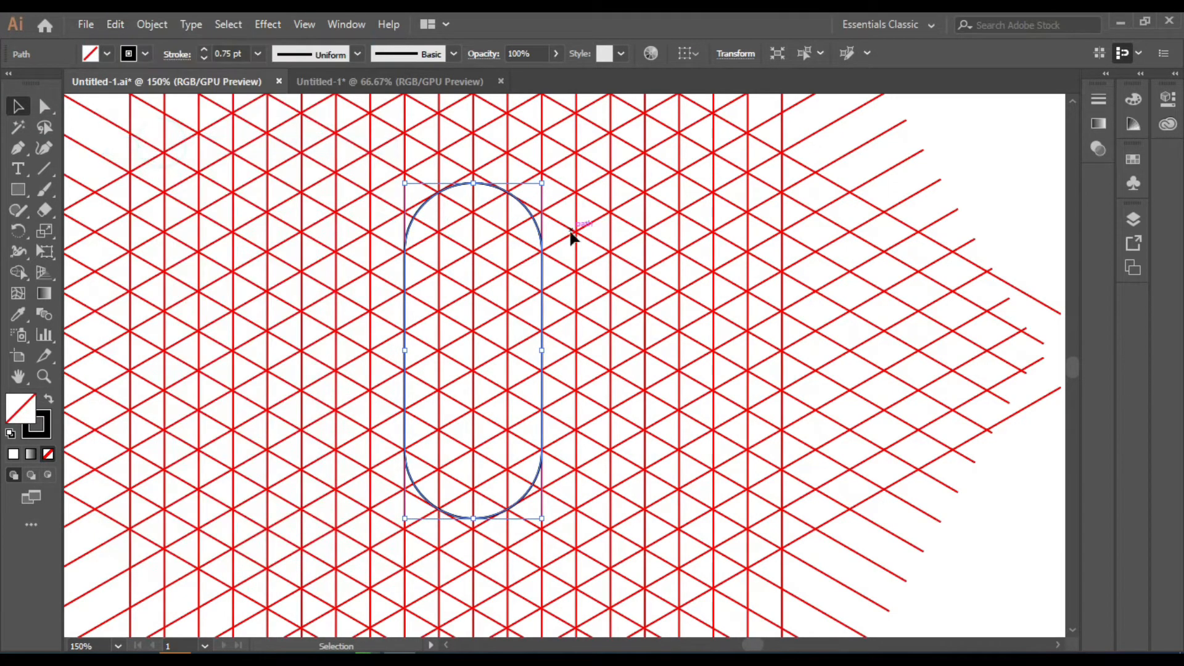
left_click_drag(541, 235, 574, 224)
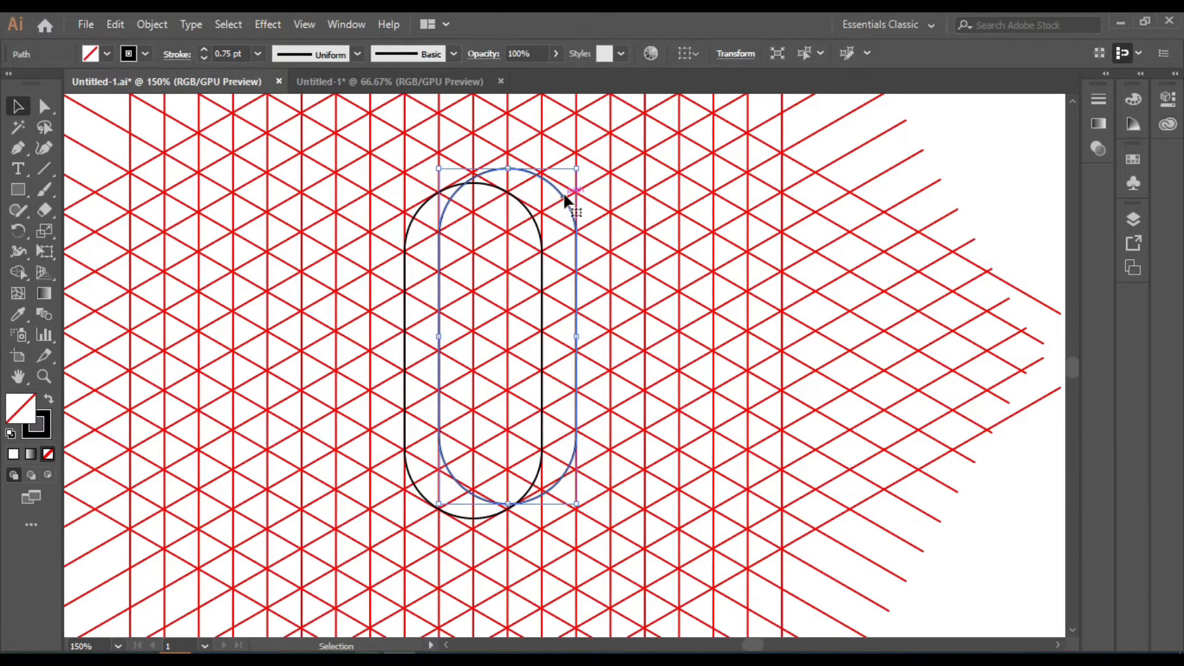
- Duplicate the second capsule one grid column further right and slightly up, and repeat the transform for a fourth capsule
scroll(563, 194, "up", 1)
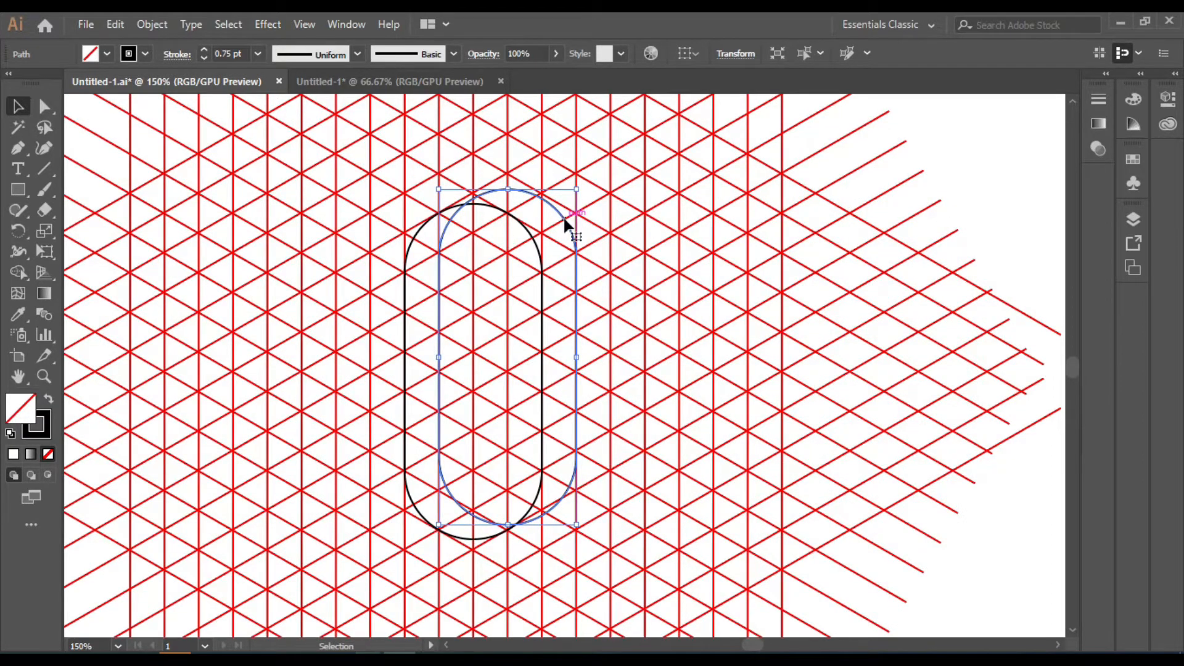
left_click_drag(564, 216, 607, 227)
key("ctrl+d")
left_click(1005, 188)
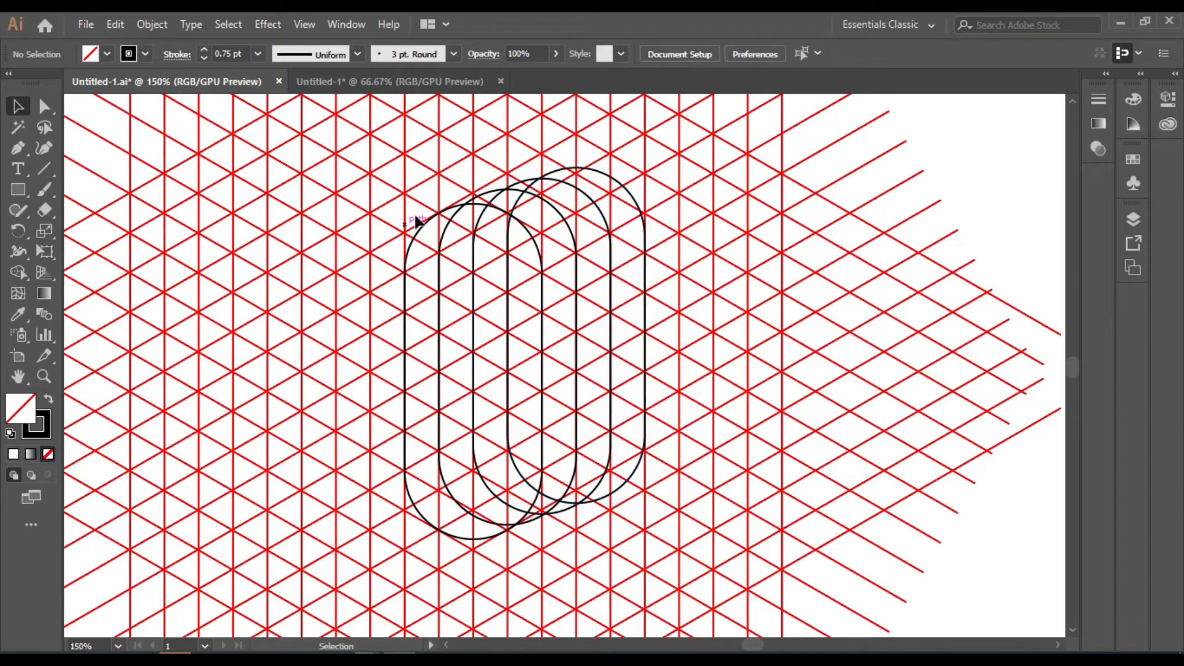
- Nudge the third capsule slightly upward to even out the stagger between the capsules
left_click(505, 195)
key("Up")
key("Up")
key("Up")
key("Up")
key("Up")
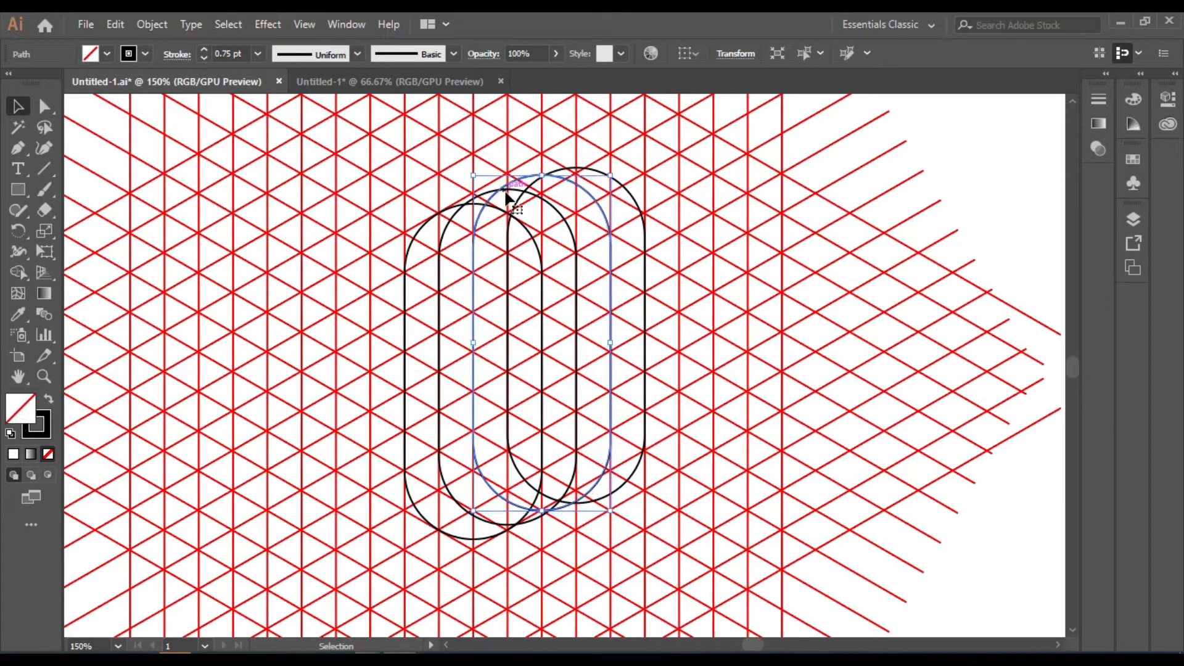
- Nudge the fourth, rightmost capsule slightly upward so its offset matches the others
left_click(571, 168)
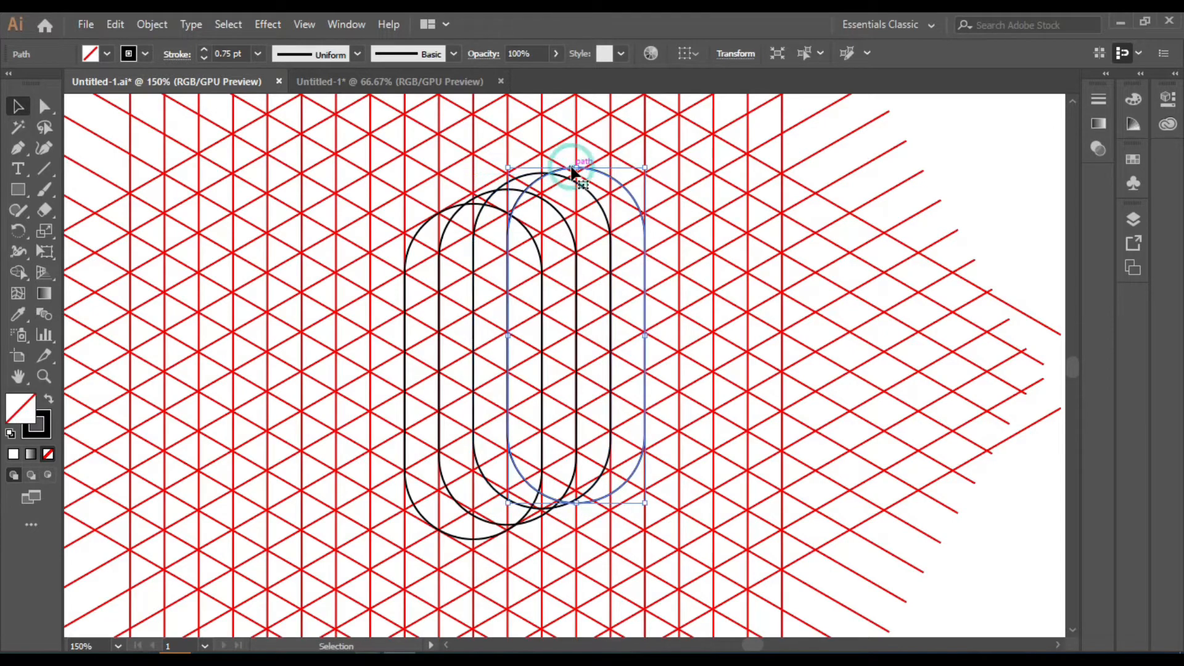
key("Up")
key("Up")
key("Up")
key("Up")
key("Up")
key("Up")
key("Up")
key("Up")
key("Up")
key("Down")
key("Down")
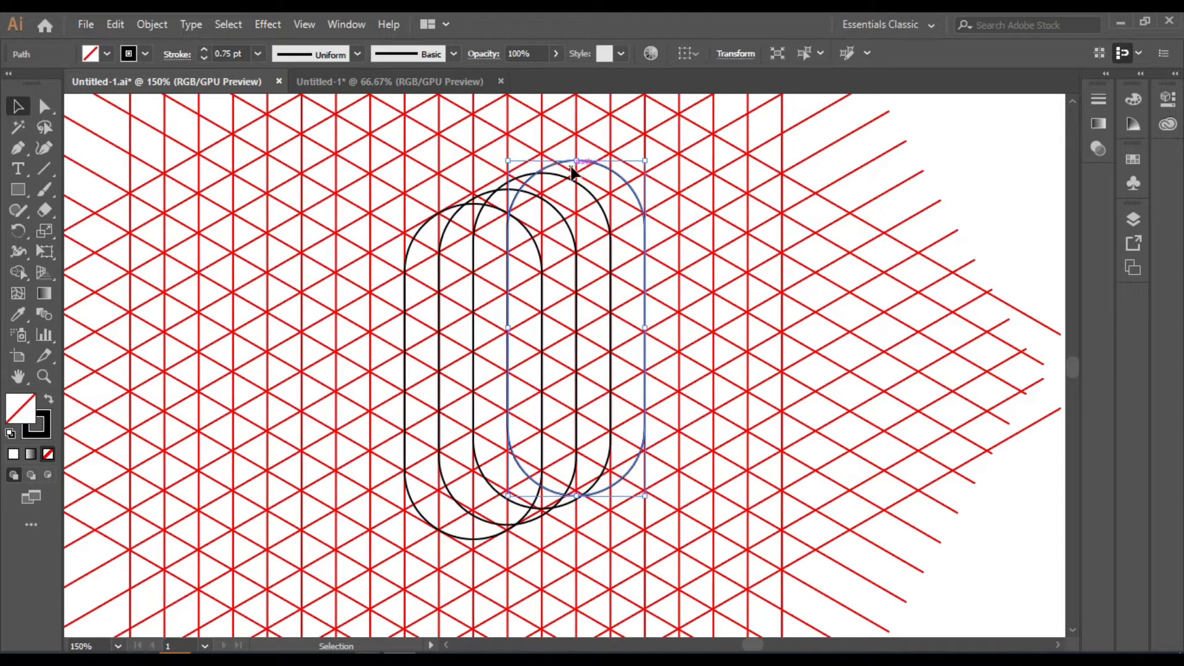
left_click(974, 173)
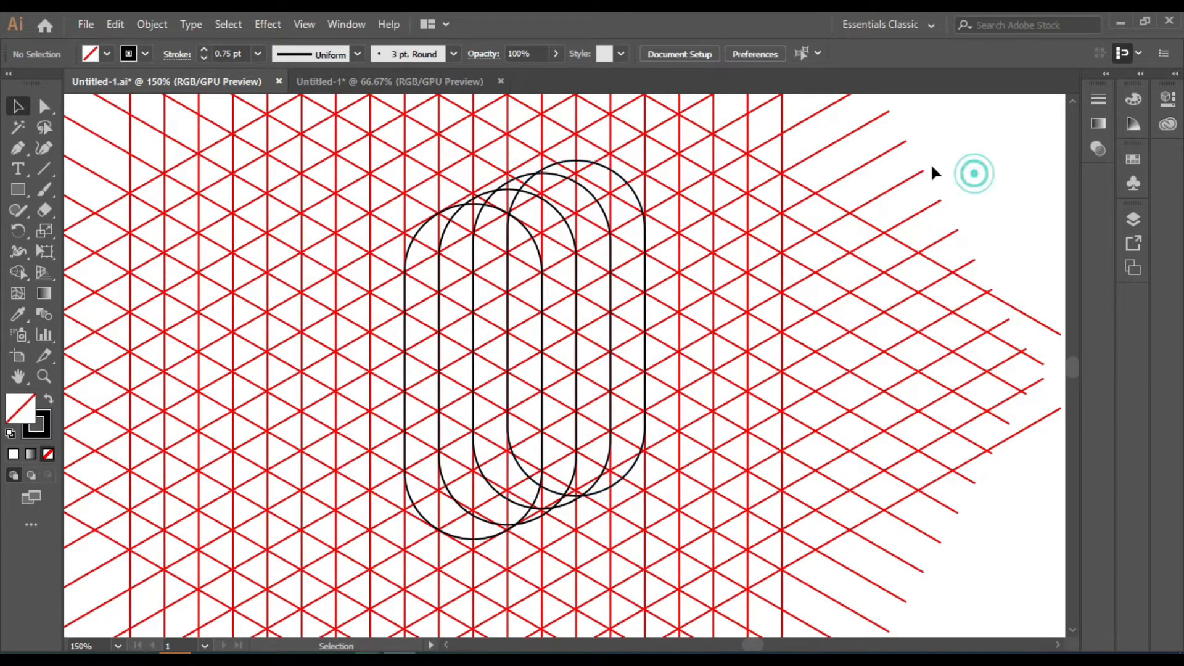
- Nudge the first, leftmost capsule slightly downward and deselect it
left_click(474, 205)
key("Down")
key("Down")
left_click(863, 202)
- Draw a straight Pen line along the upper edge, joining the top curves of the first and fourth capsules
left_click(18, 148)
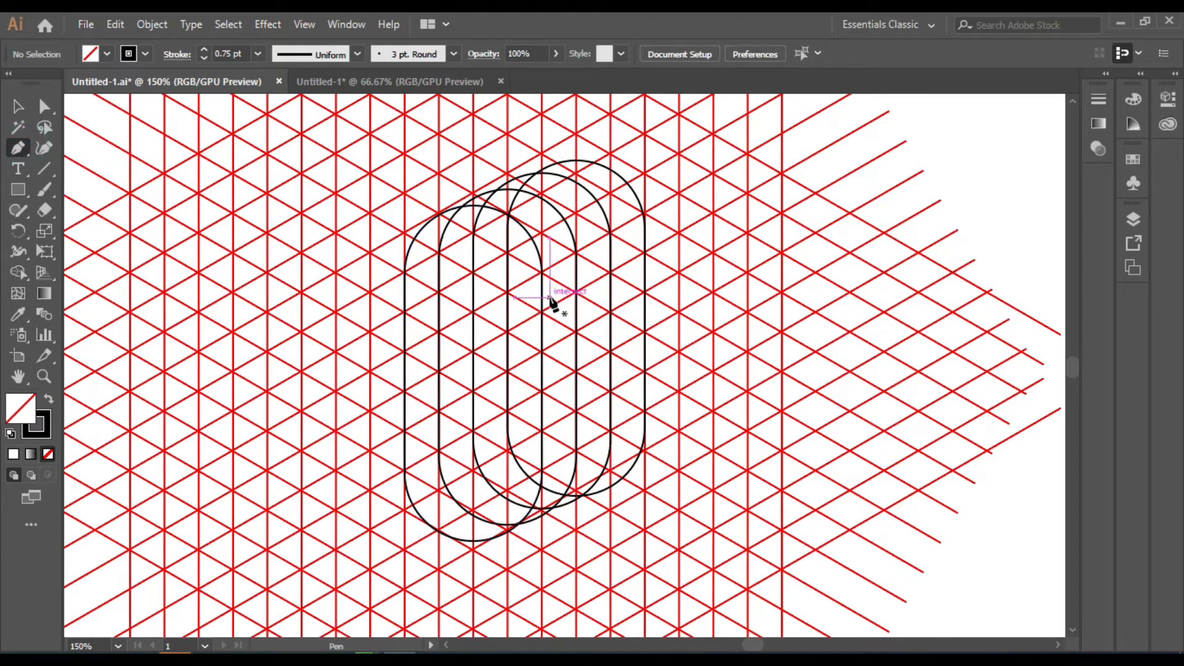
scroll(589, 293, "up", 1)
left_click(405, 181)
mouse_move(553, 117)
left_mouse_down()
mouse_move(581, 116)
mouse_move(554, 121)
left_mouse_up()
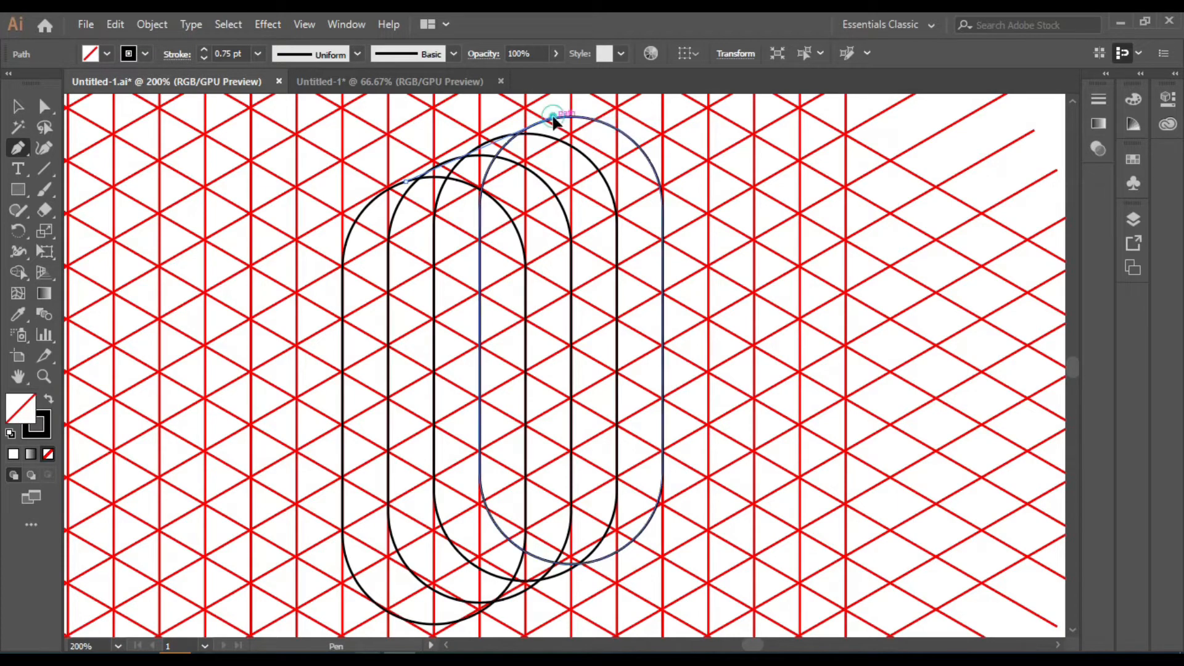
left_click(554, 117)
key("ctrl+z")
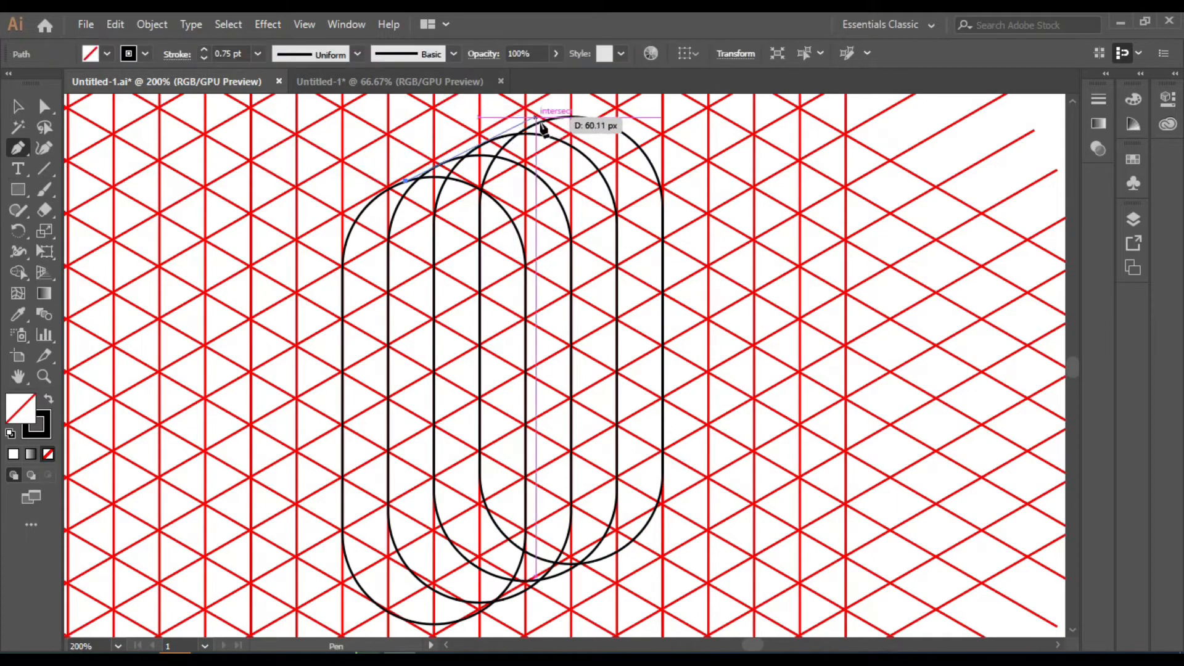
left_click(553, 119)
left_click(16, 108)
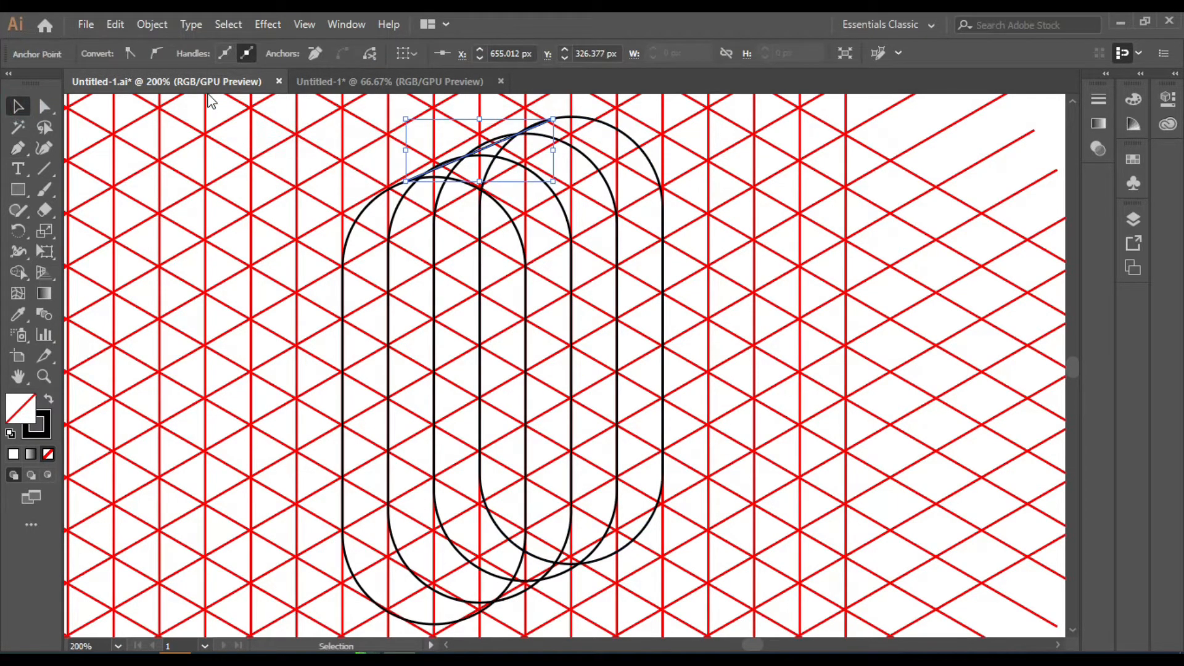
- Draw a straight Pen line along the lower edge, joining the bottom curves of the first and fourth capsules
key("p")
left_click(481, 611)
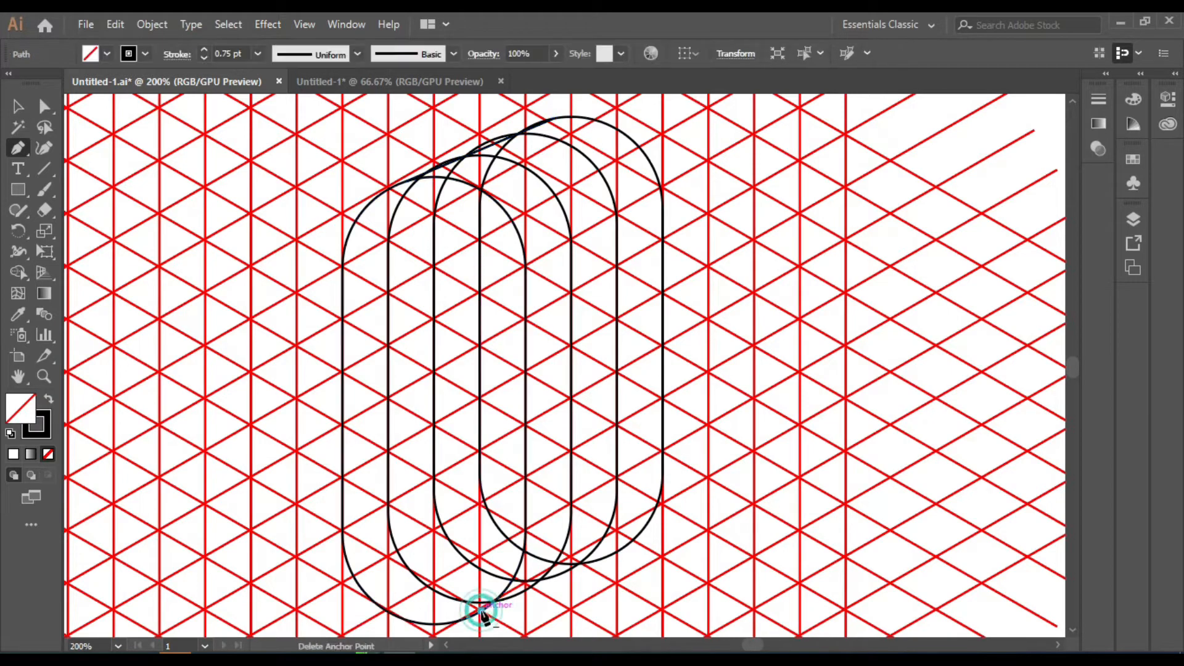
left_click(628, 543)
key("v")
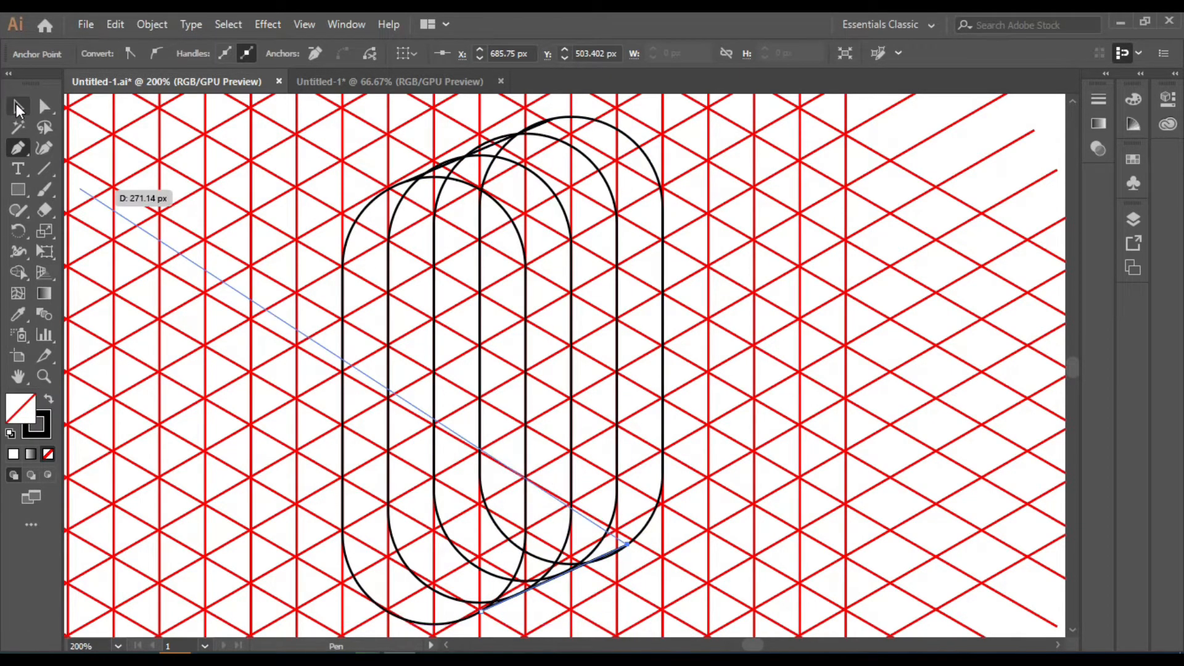
- Draw a short slanted Pen line from the second capsule's lower right side to just past the third capsule's right side
left_click(19, 149)
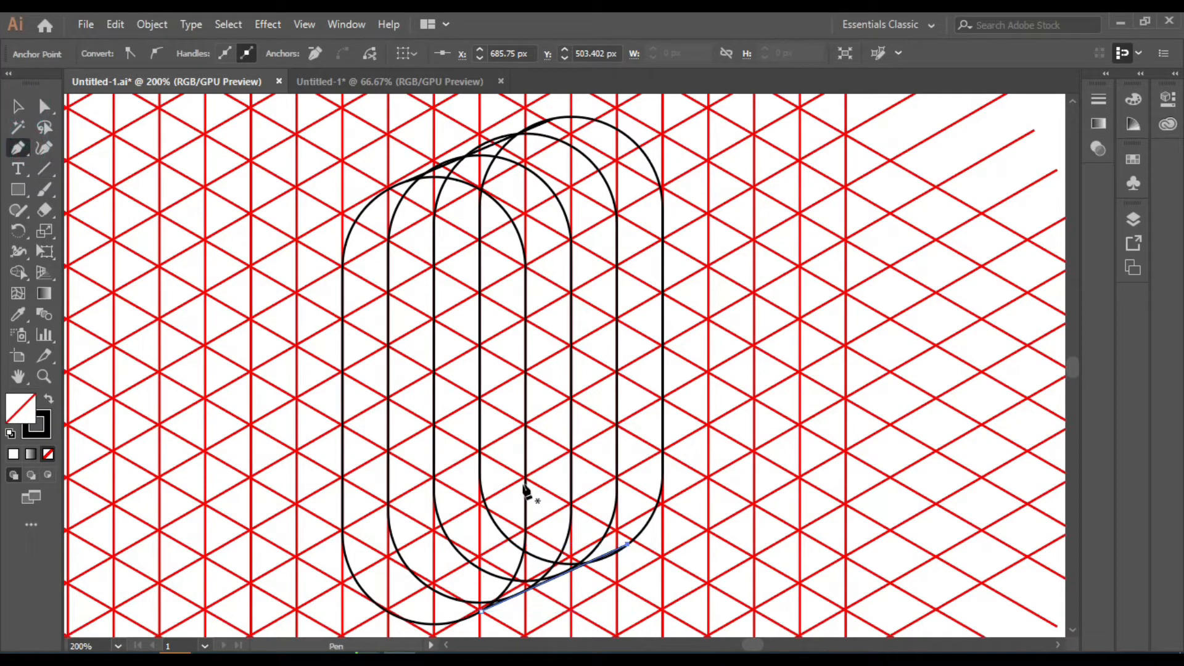
left_click(571, 515)
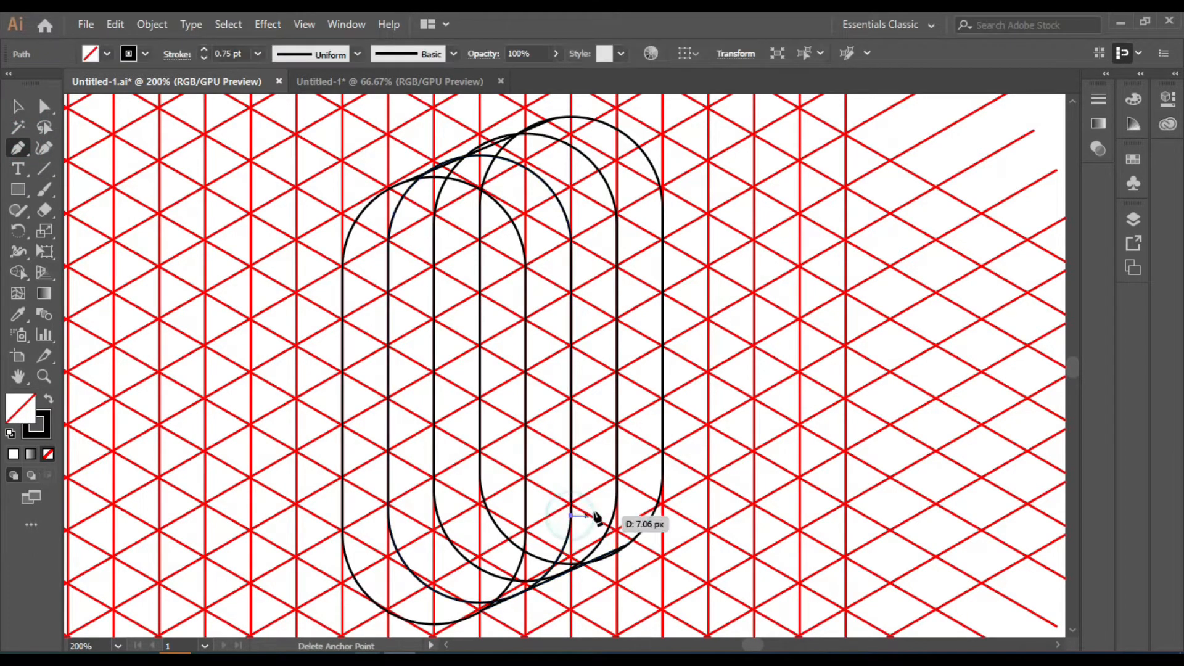
left_click(626, 489)
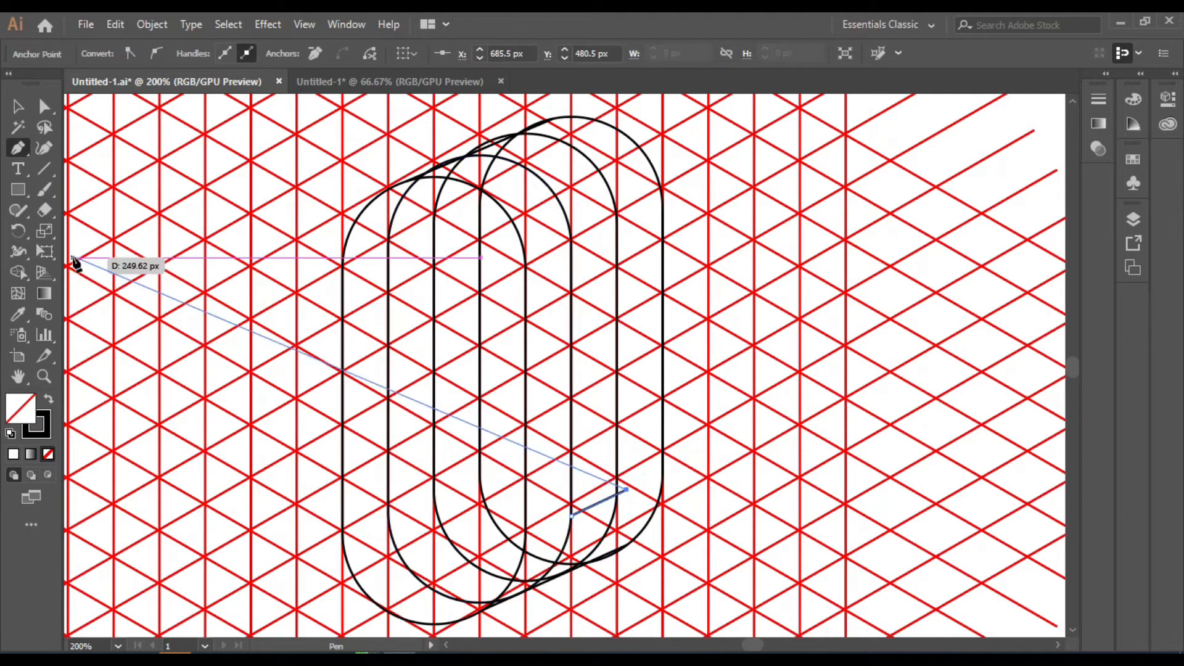
left_click(19, 106)
- Draw a slanted Pen line about 23 px long between the right sides of the first and second capsules, above the previous short line
key("p")
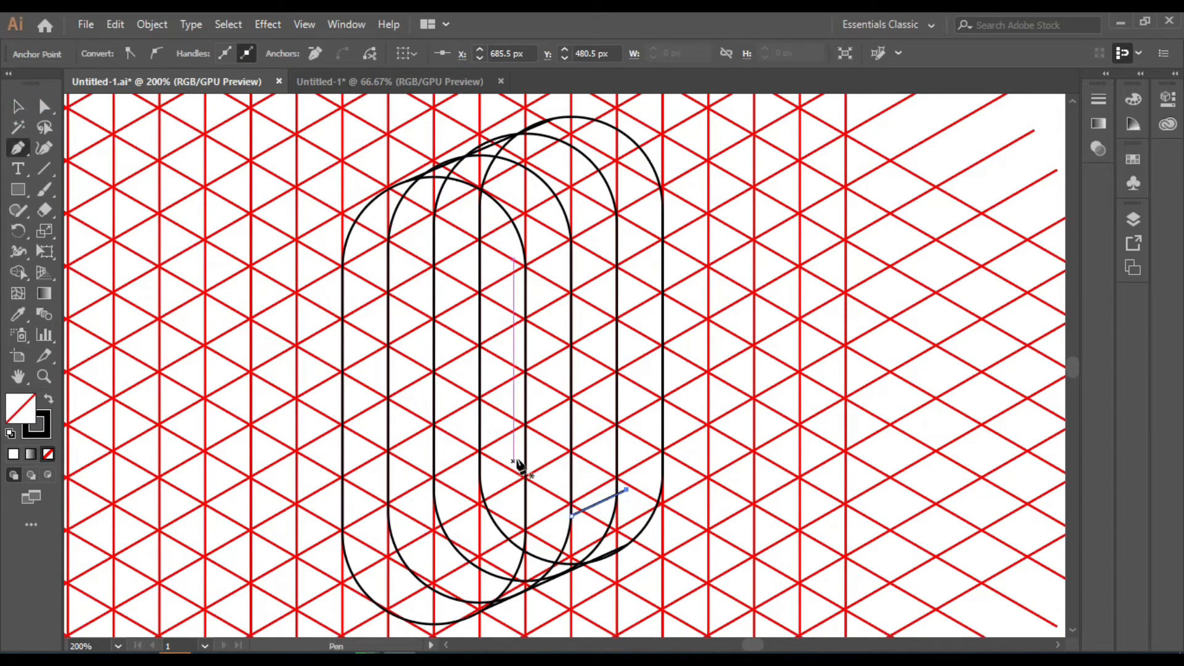
left_click(525, 476)
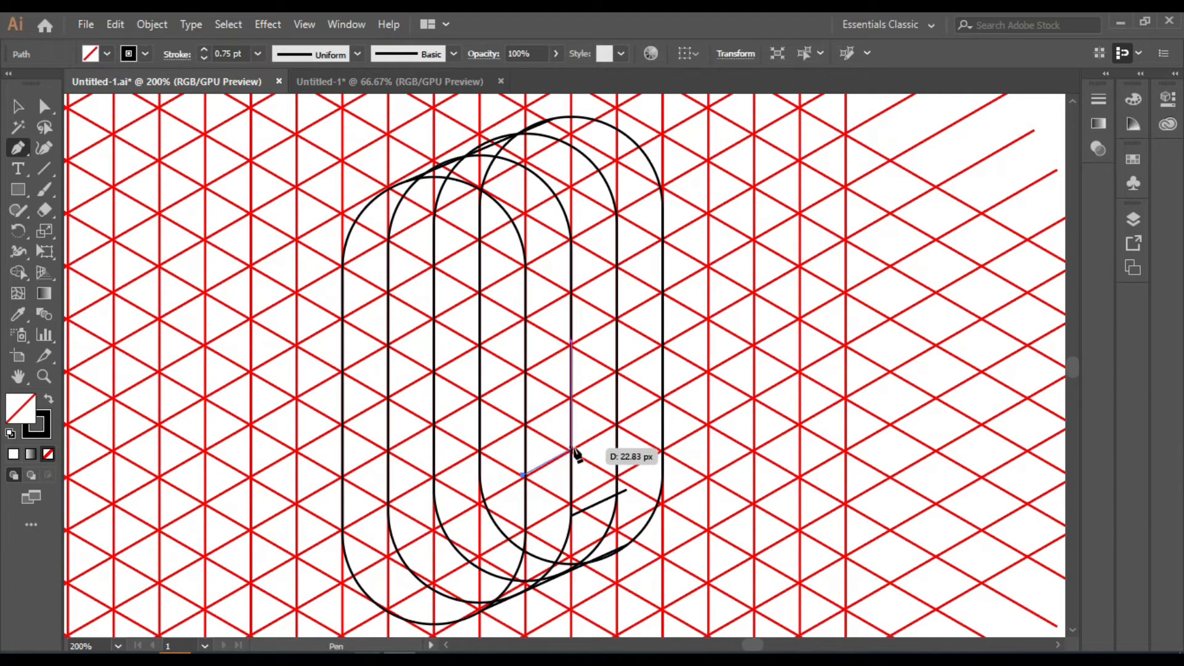
left_click(571, 448)
left_click(18, 107)
key("p")
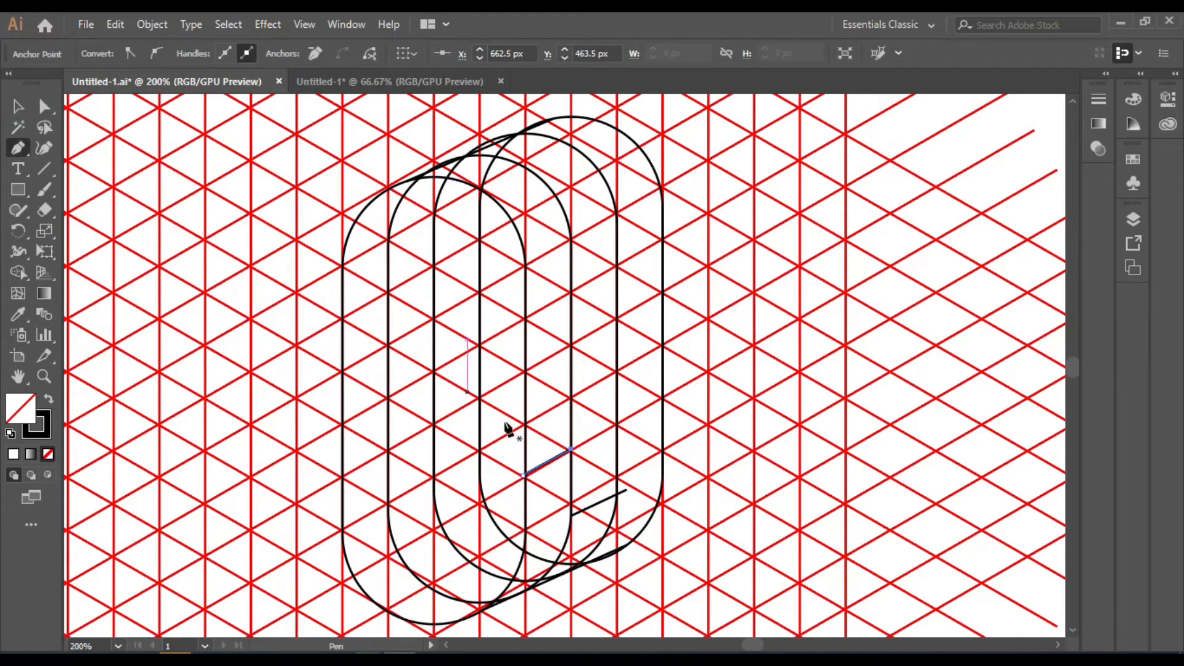
- Draw a slanted Pen line about 50 px long from the first capsule's right side to just past the third capsule's right side, at mid-height
key("ctrl+shift+a")
left_click(523, 394)
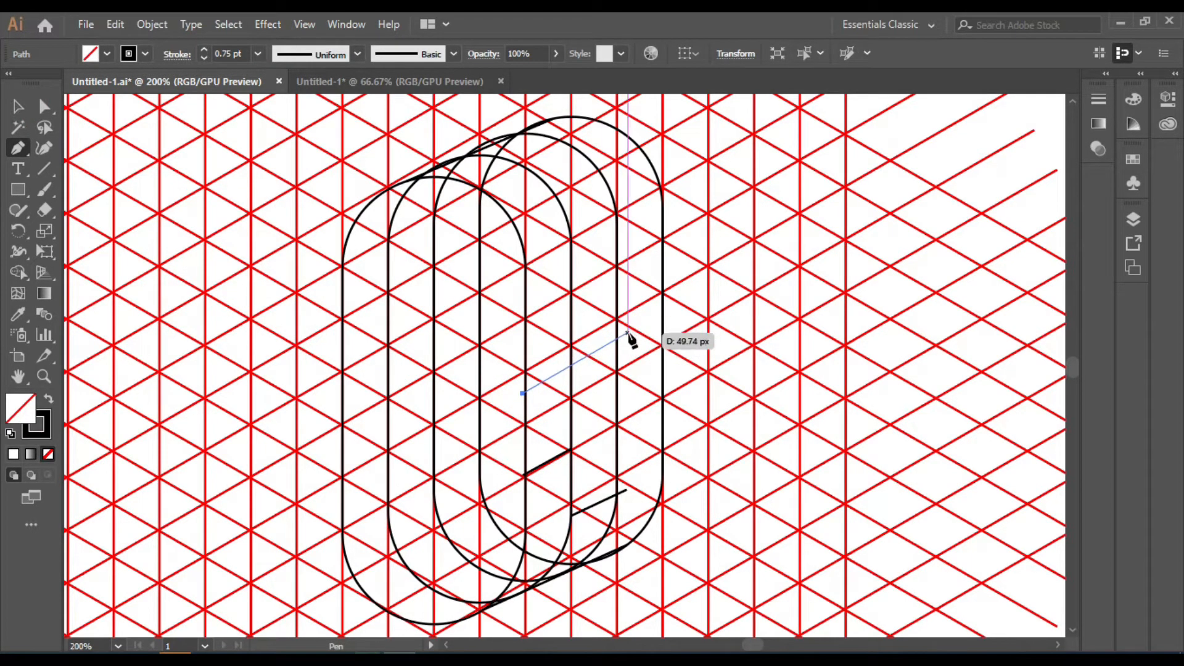
left_click(626, 333)
left_click(20, 105)
- Draw a shorter parallel Pen line above it, from the second capsule's right side to just past the third capsule's right side
left_click(17, 149)
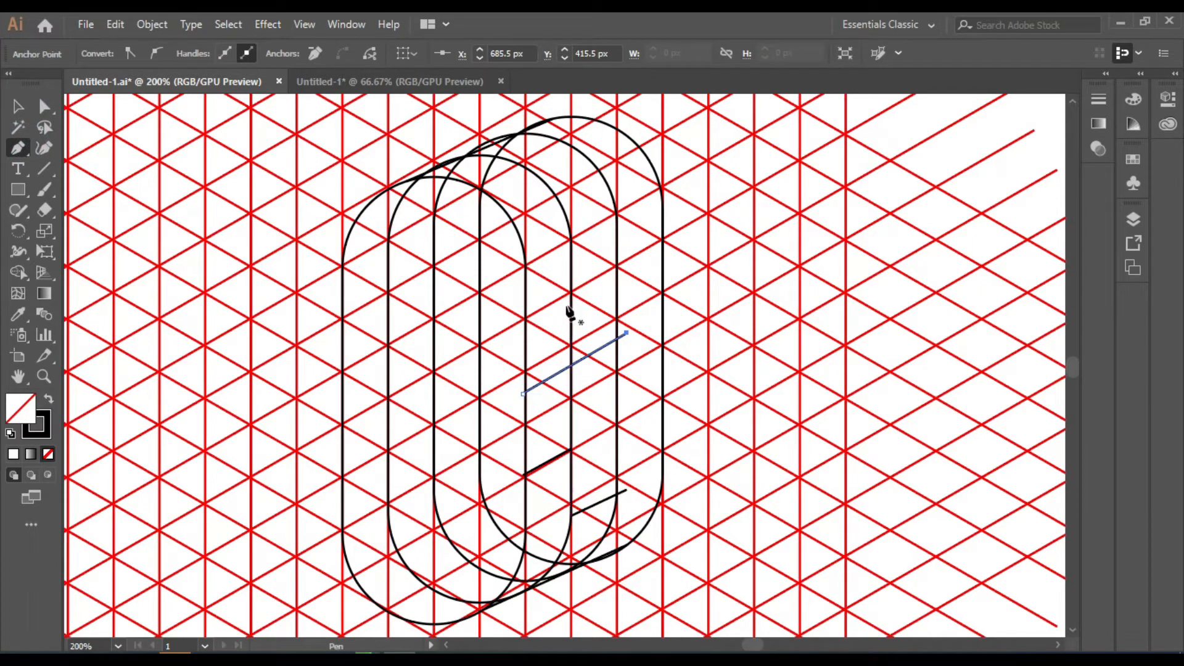
left_click(571, 314)
left_click(626, 286)
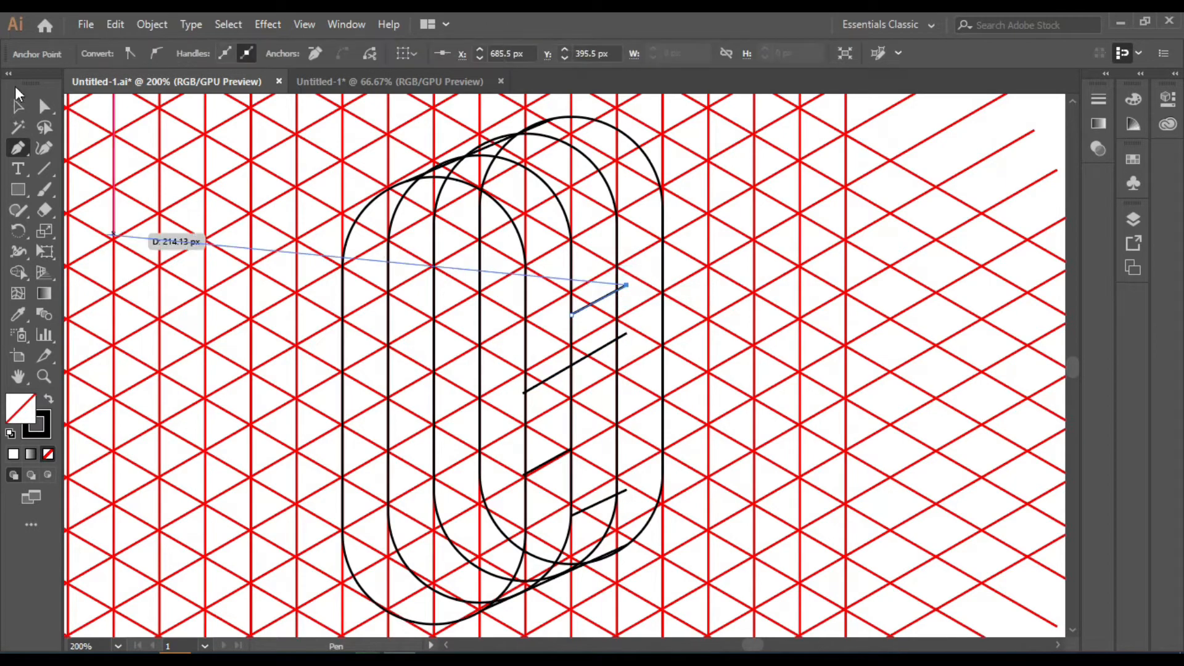
left_click(18, 106)
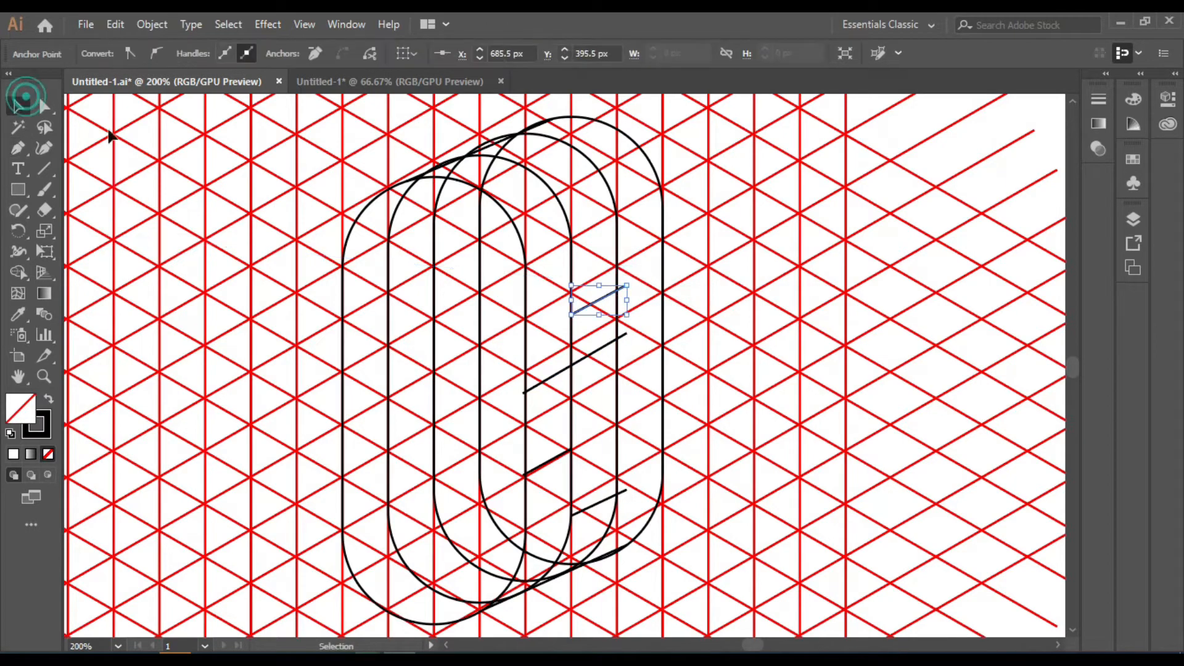
- Draw a short slanted Pen line near the top, from the second capsule's upper curve to just past the third capsule's, and deselect it
left_click(13, 155)
left_click(513, 166)
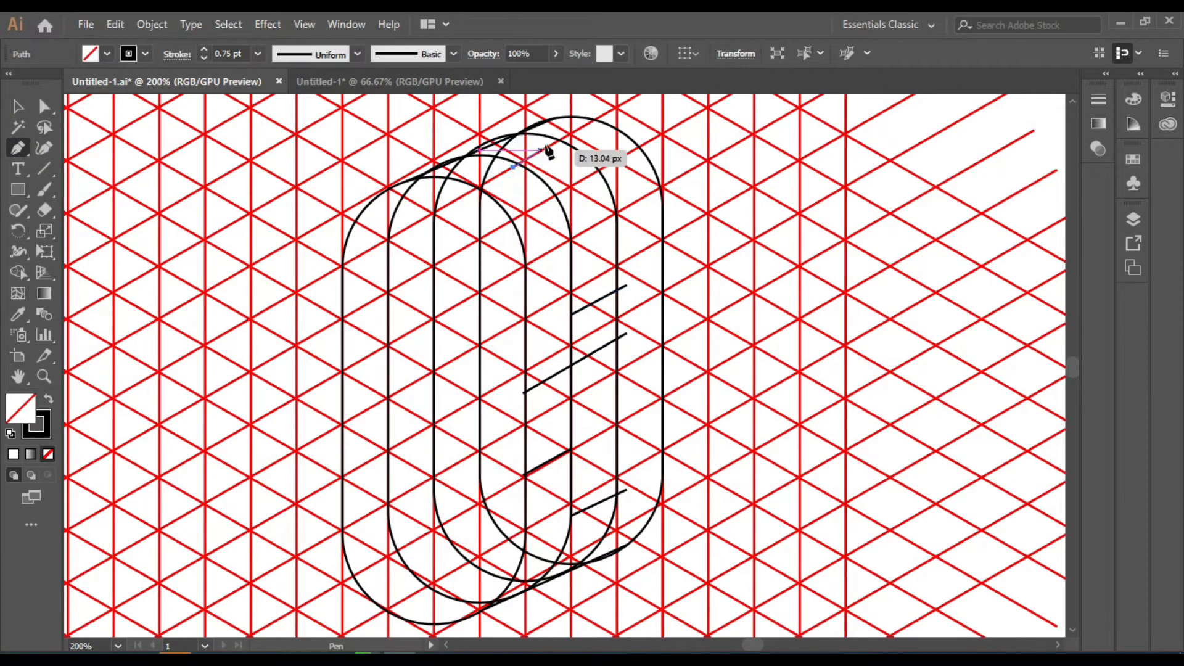
left_click(574, 133)
left_click(17, 106)
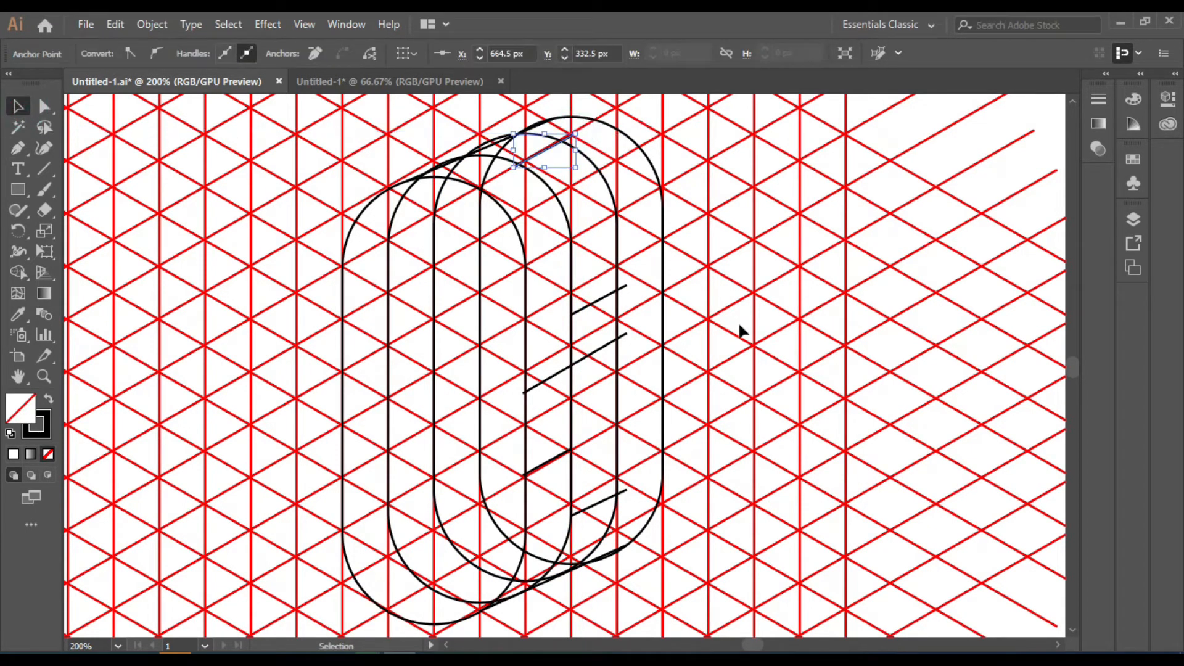
left_click(738, 324)
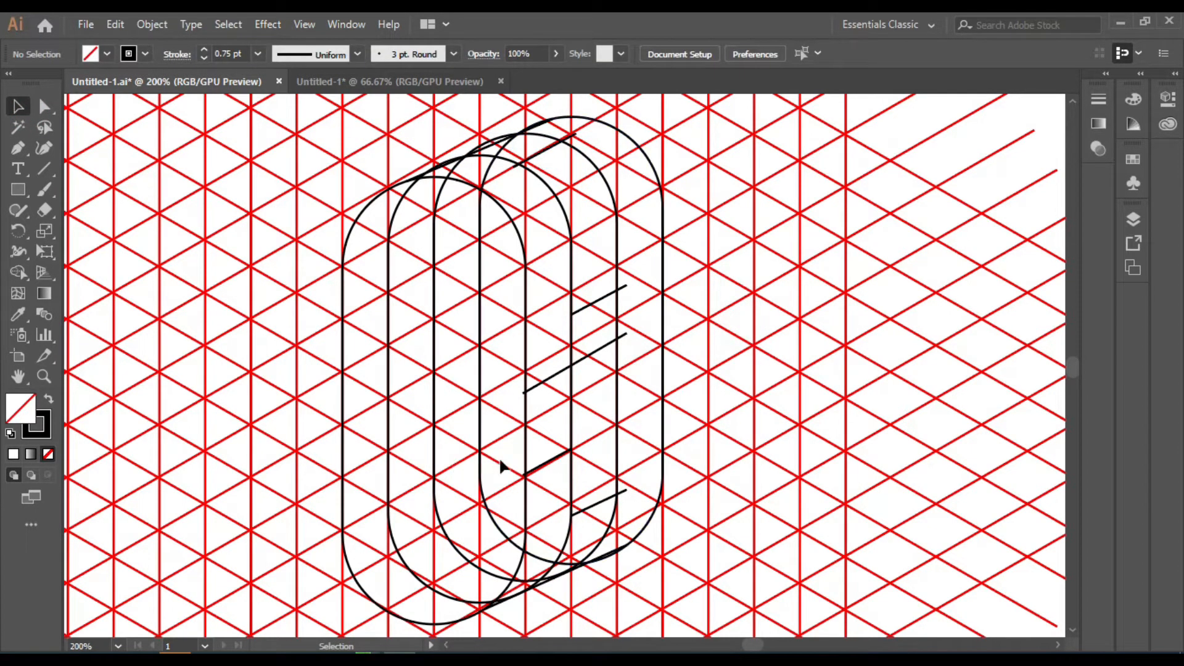
- Select all the capsule outlines and connecting lines and set their stroke to None
scroll(499, 456, "down", 1)
left_click_drag(610, 445, 687, 597)
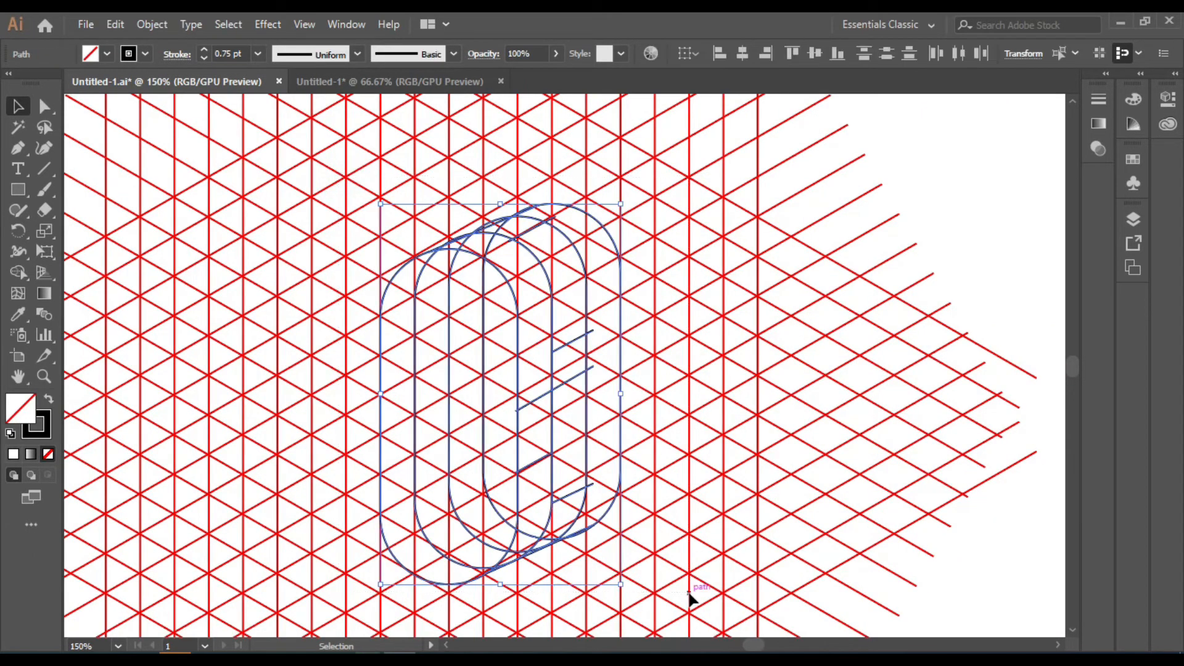
left_click(144, 54)
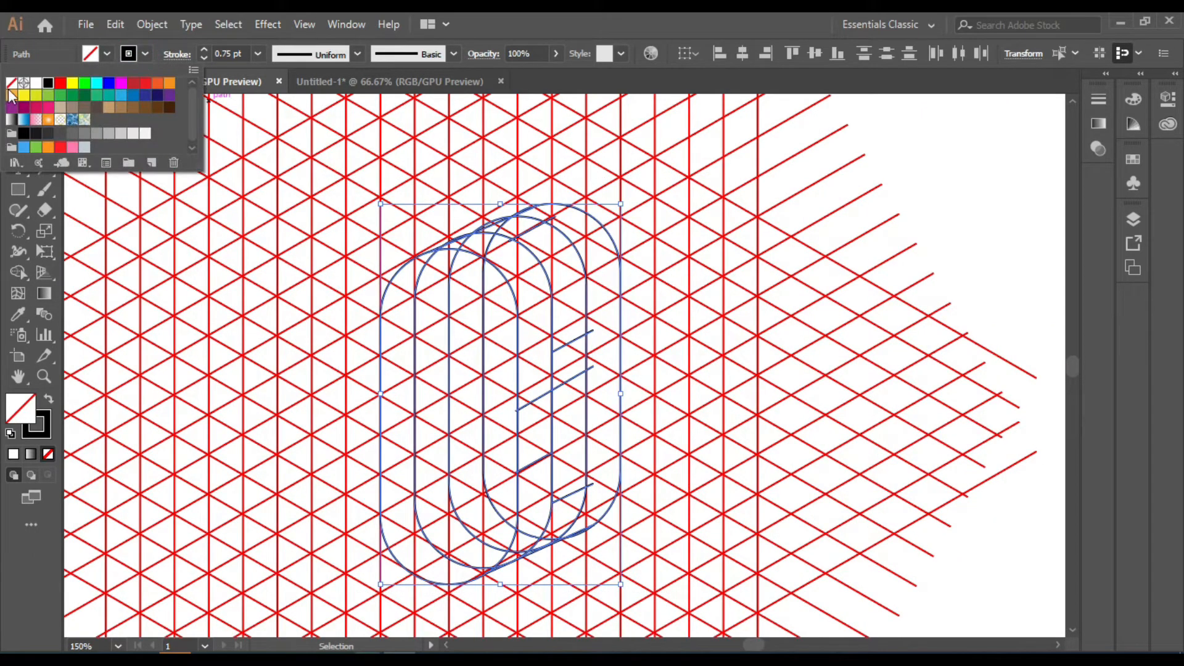
left_click(11, 89)
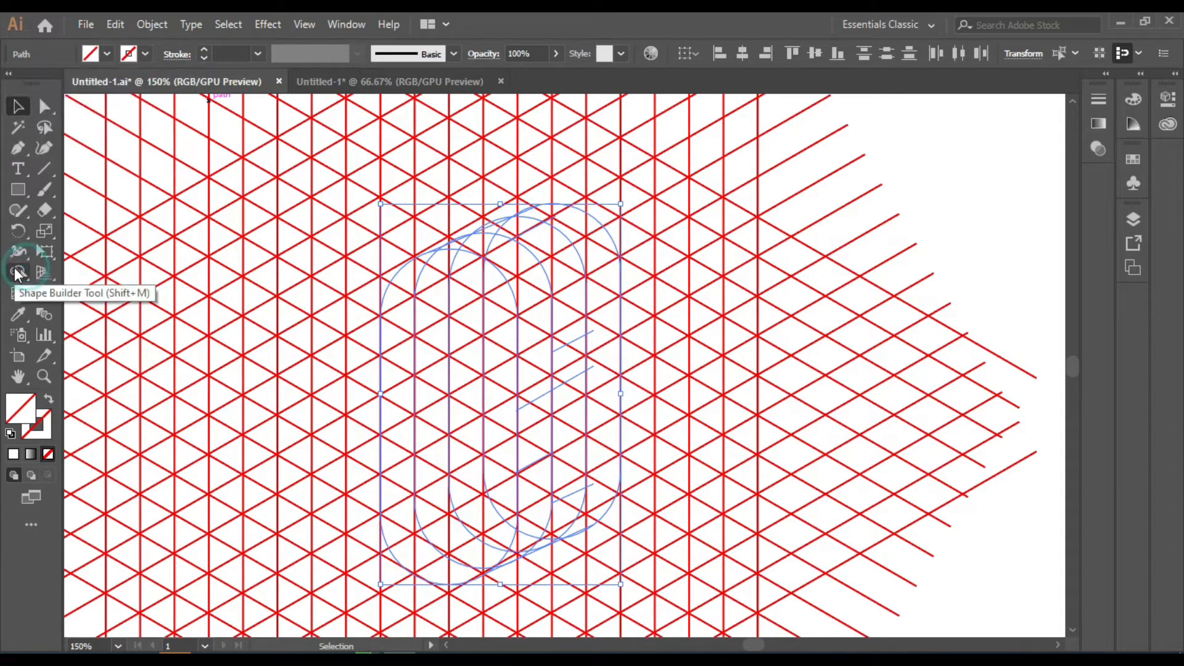
- Using Shape Builder with a black fill, merge the outer right band of the capsules with the lower hook and bottom edge regions
left_click(18, 273)
left_click(107, 54)
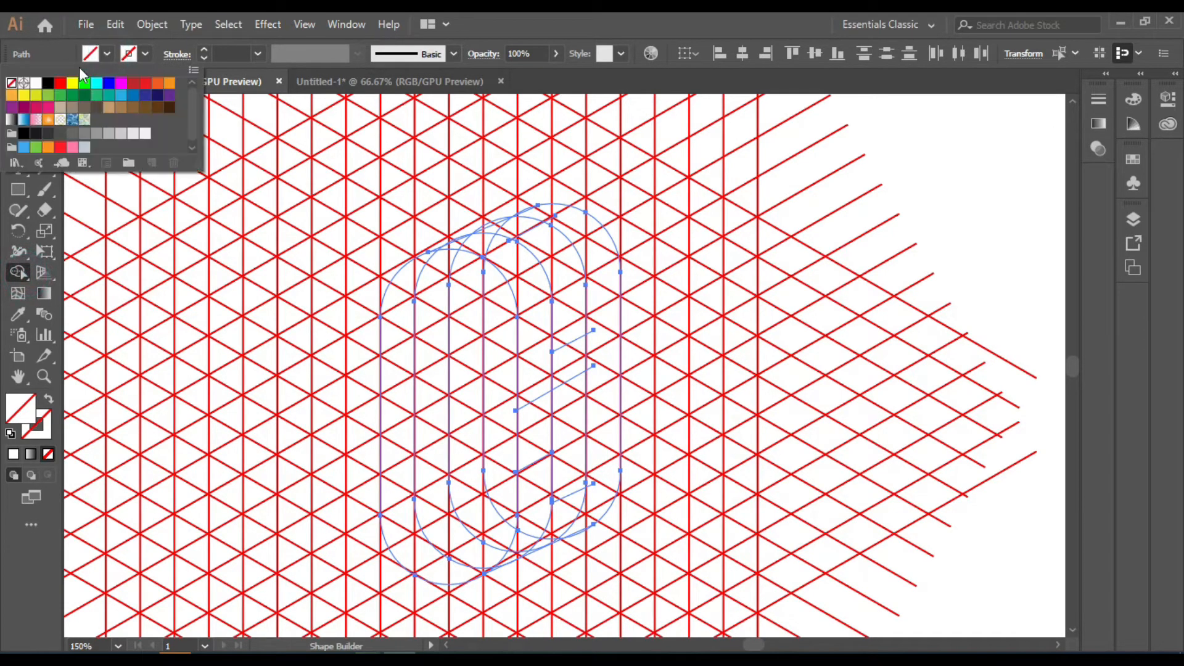
left_click(47, 83)
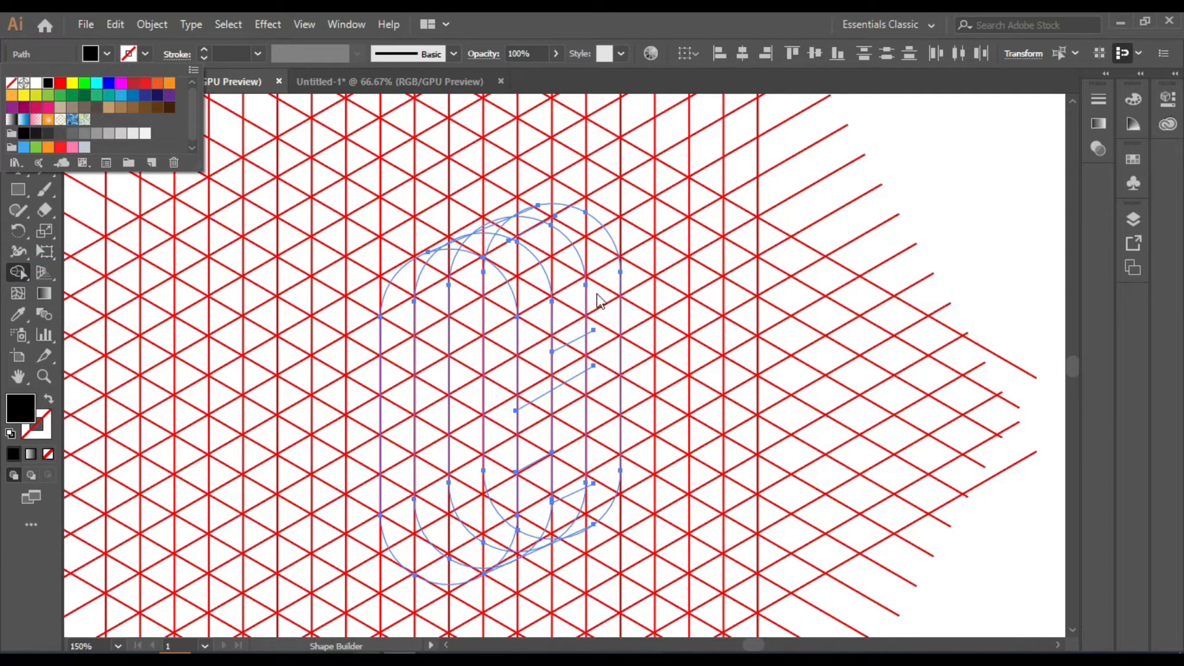
left_click(599, 279)
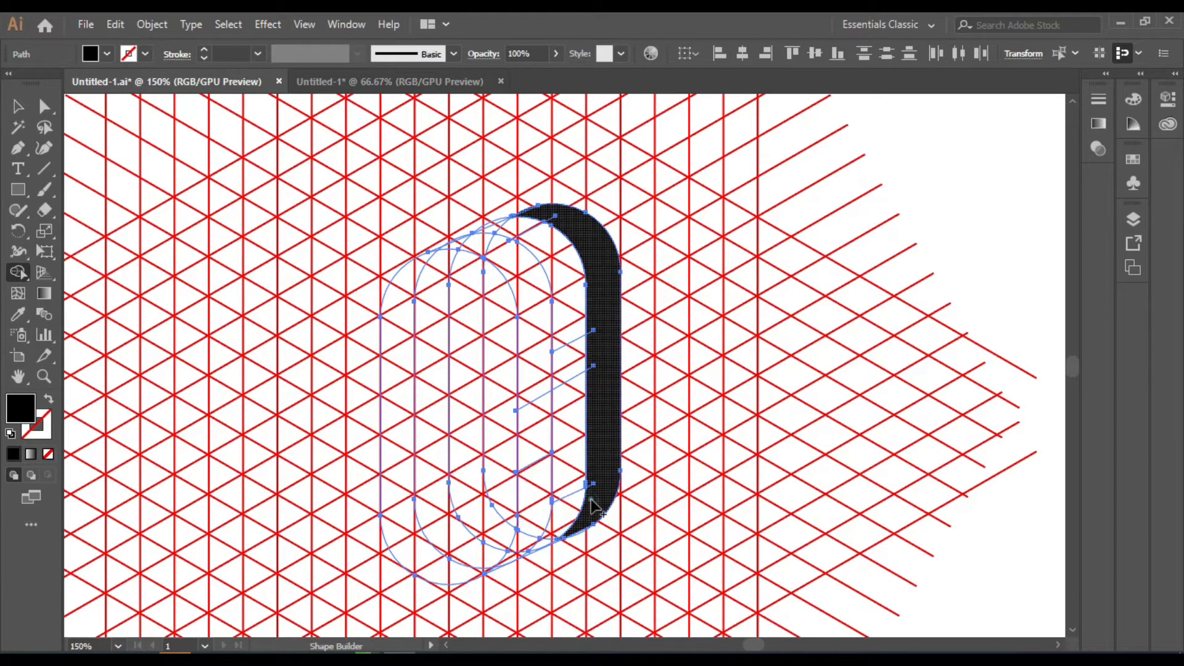
left_click(528, 545)
scroll(546, 542, "up", 2)
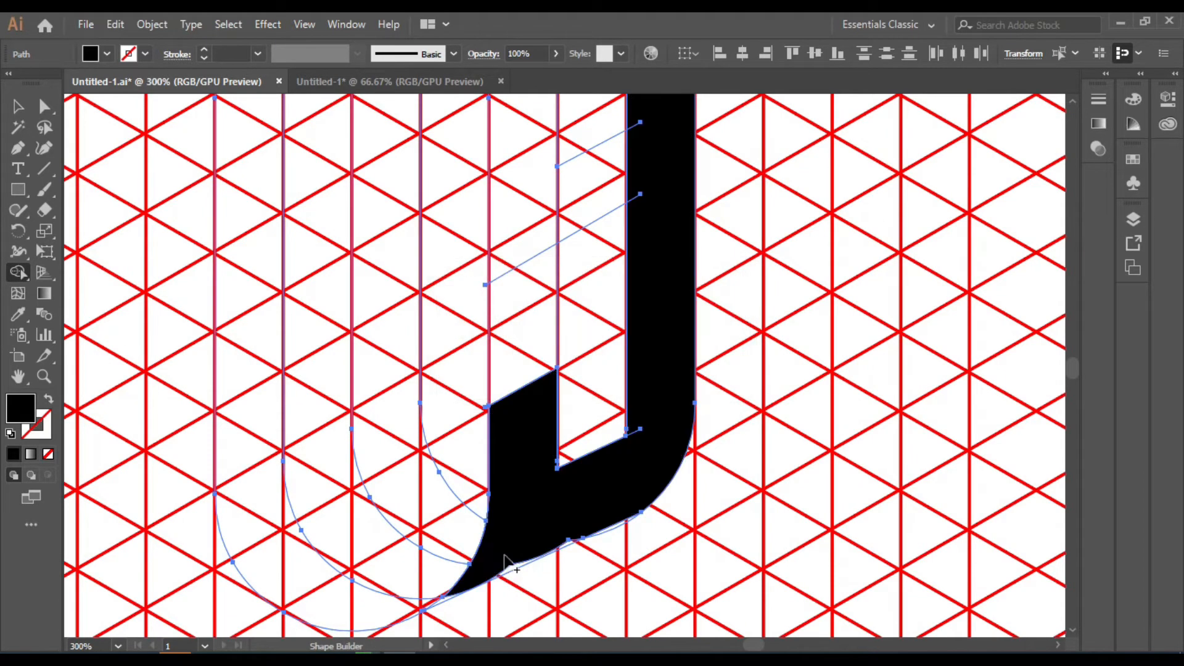
left_click(517, 562)
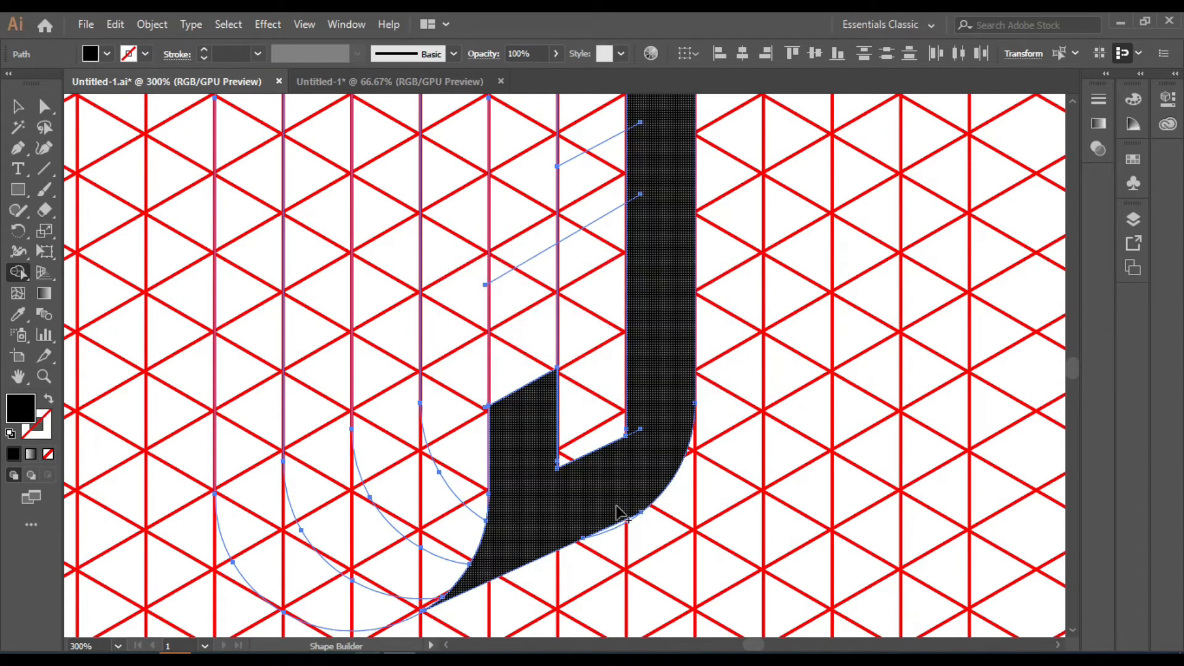
- Merge the middle crossbar, the inner upper curve and the slanted top edge regions into the black shape with Shape Builder
scroll(623, 493, "down", 3)
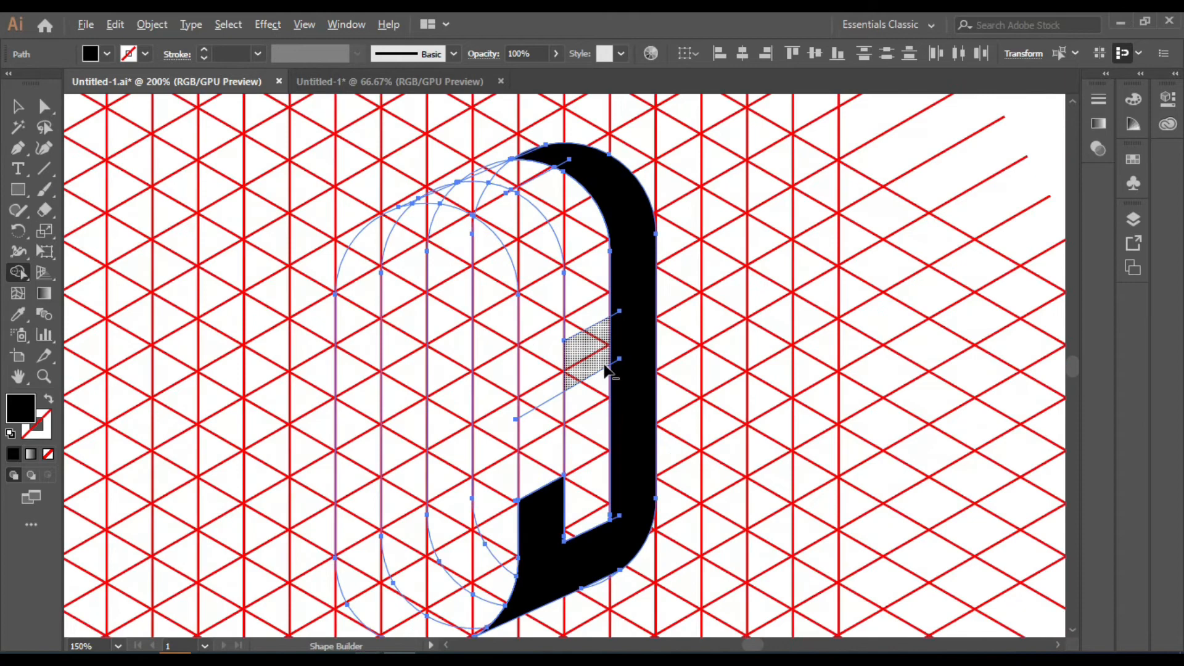
mouse_move(606, 369)
left_mouse_down()
mouse_move(616, 339)
mouse_move(543, 370)
mouse_move(434, 198)
mouse_move(532, 167)
left_mouse_up()
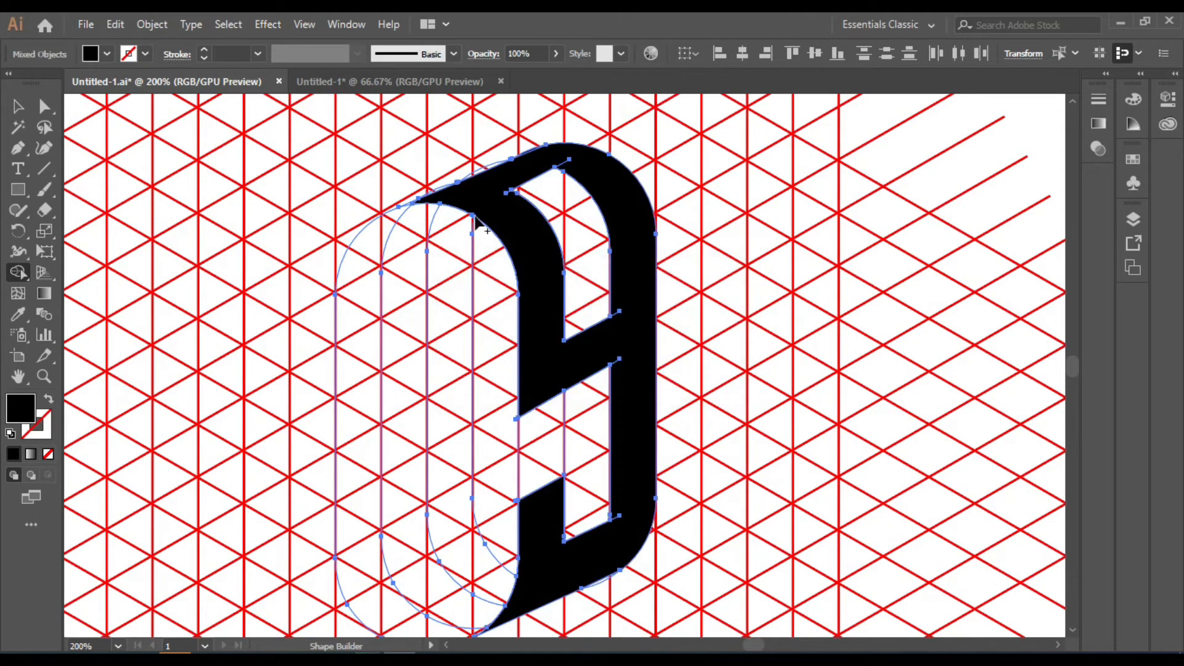
left_click(502, 191)
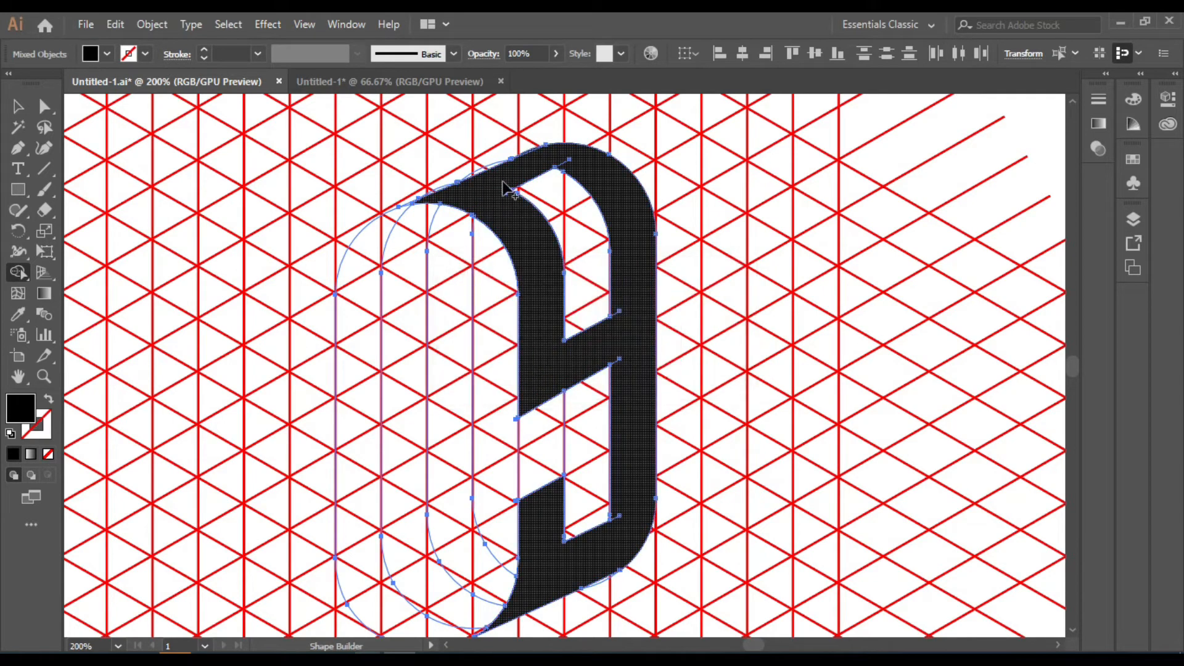
scroll(504, 186, "down", 2)
left_click(18, 107)
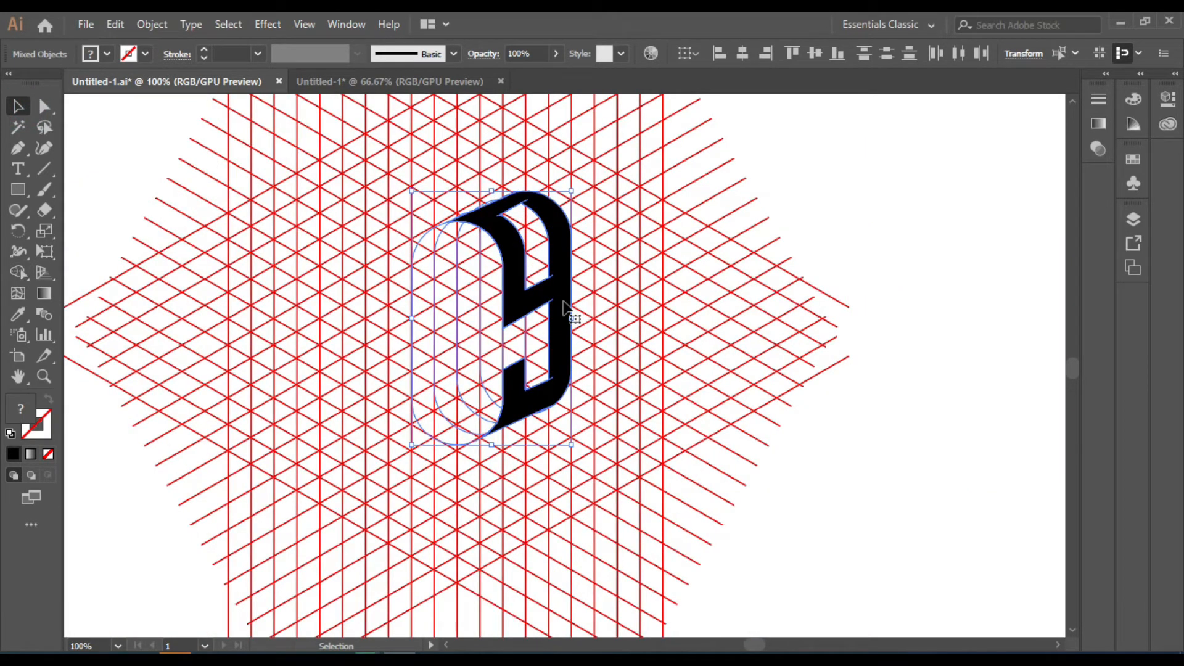
left_click_drag(565, 308, 986, 281)
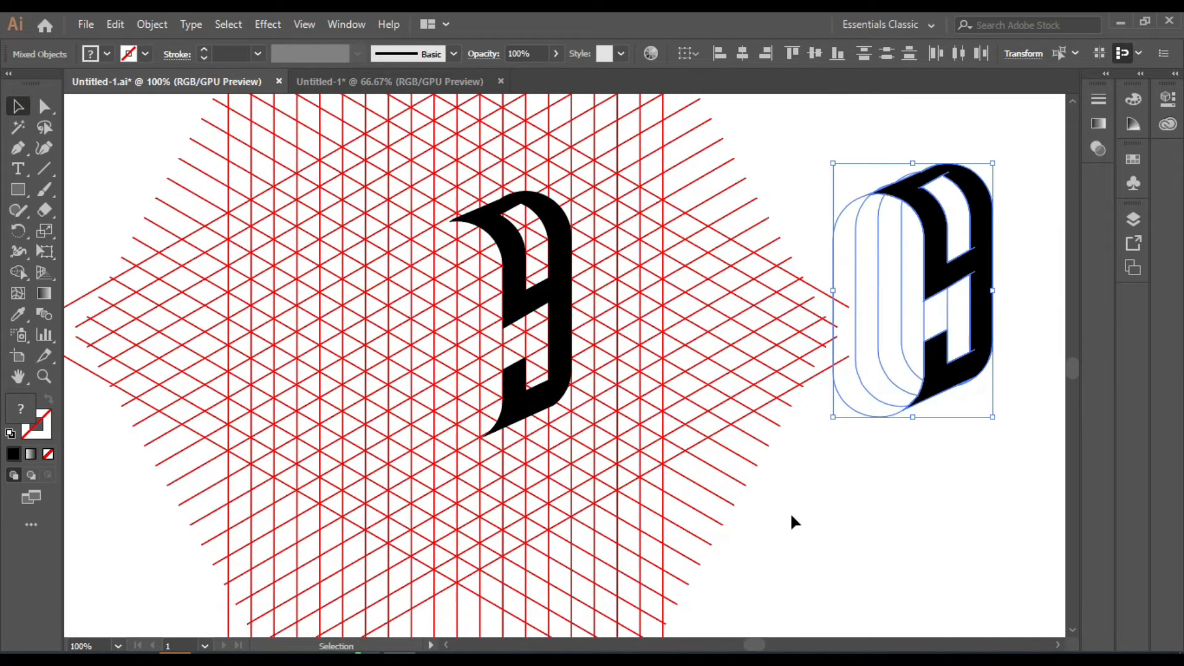
key("ctrl+z")
- Move only the merged black shape off the isometric grid into the empty area to its right, and deselect it
left_click(848, 494)
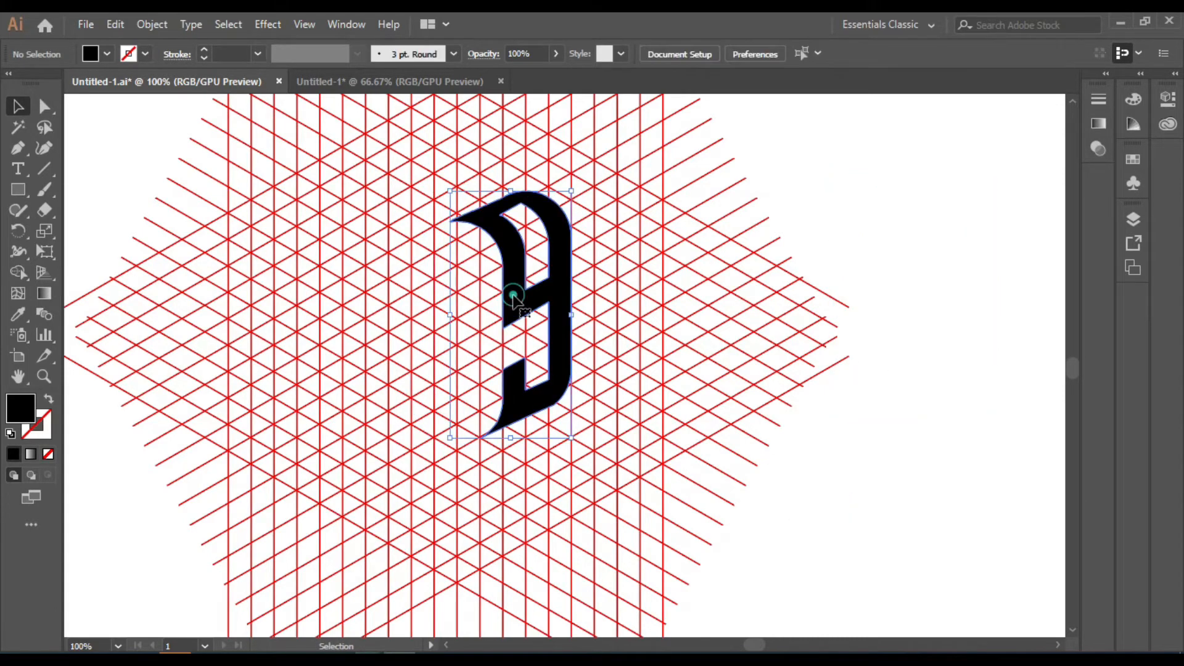
left_click(517, 302)
left_click_drag(517, 302, 913, 285)
left_click(772, 557)
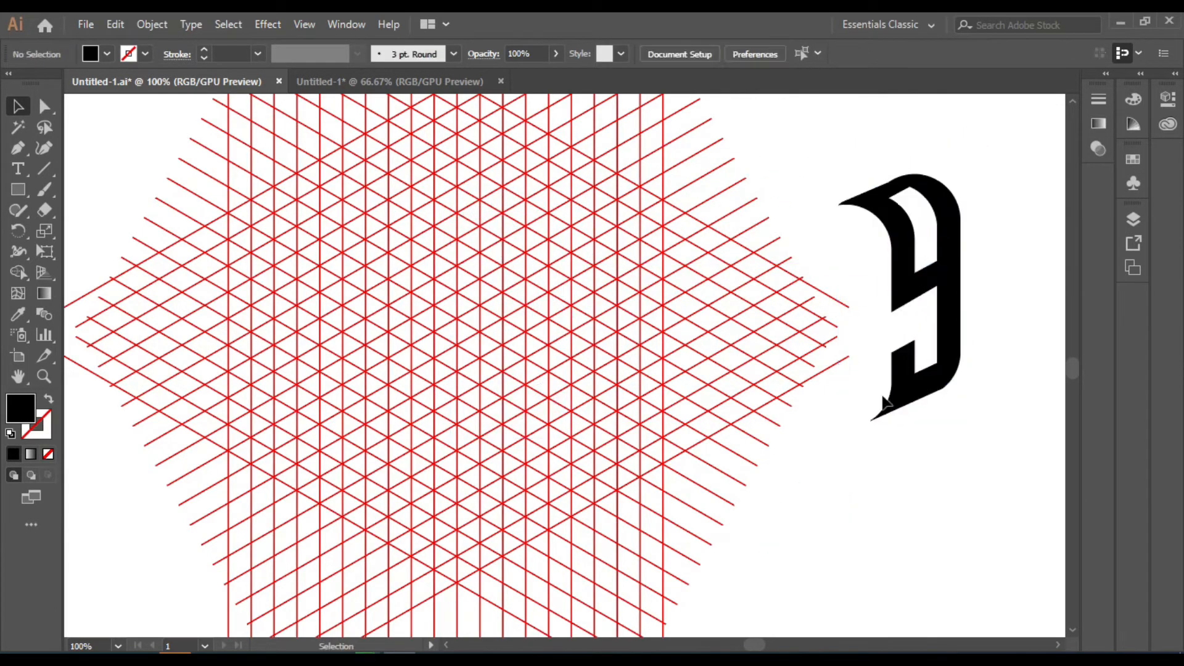
- Round the top and bottom corners of the black shape's upper cutout with the Direct Selection tool's live corners
scroll(765, 308, "up", 2)
left_click(759, 302)
key("a")
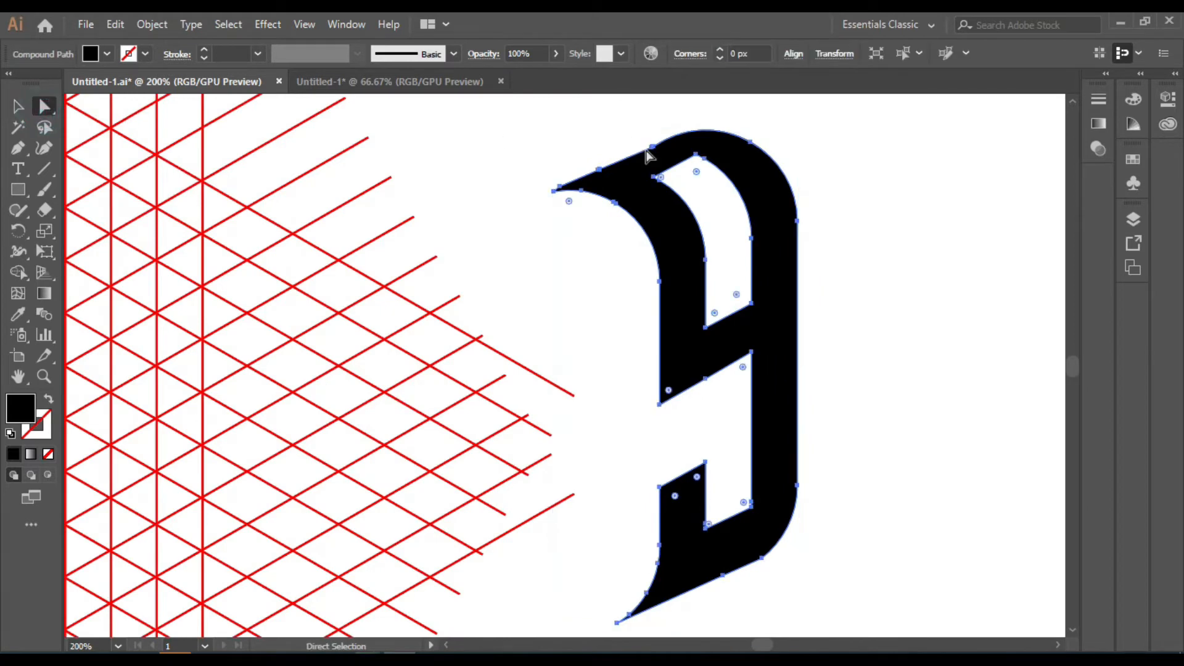
left_click_drag(697, 172, 711, 210)
left_click_drag(659, 177, 740, 186)
mouse_move(736, 296)
left_mouse_down()
mouse_move(693, 231)
mouse_move(737, 261)
mouse_move(721, 305)
left_mouse_up()
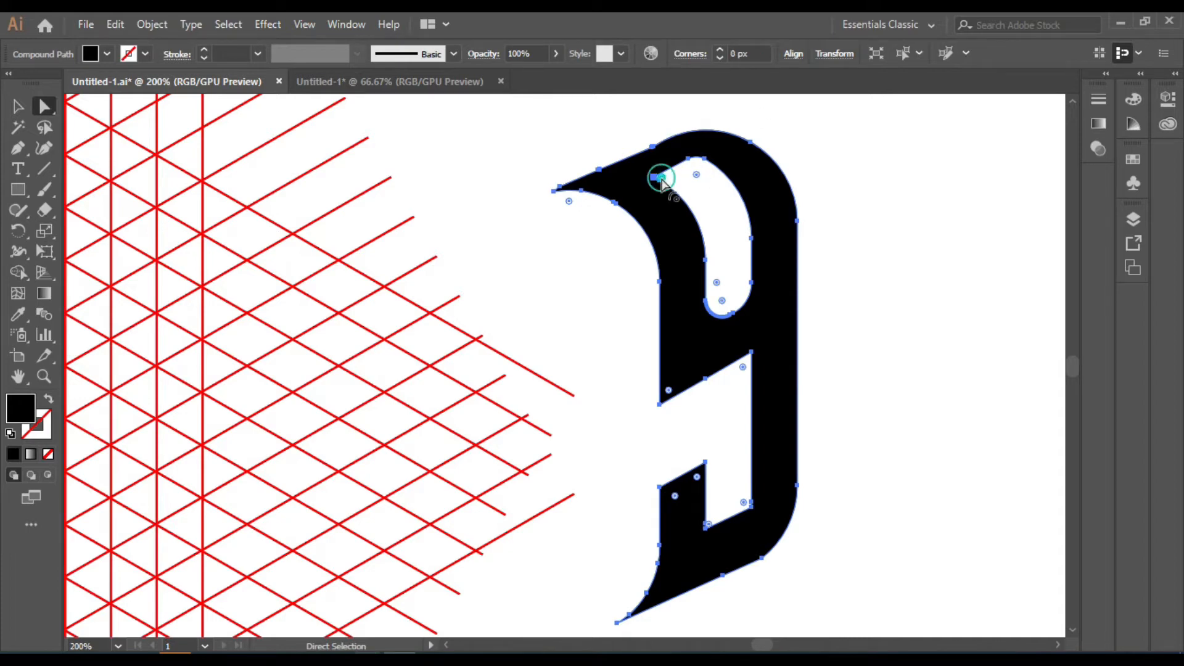
left_click_drag(661, 180, 780, 193)
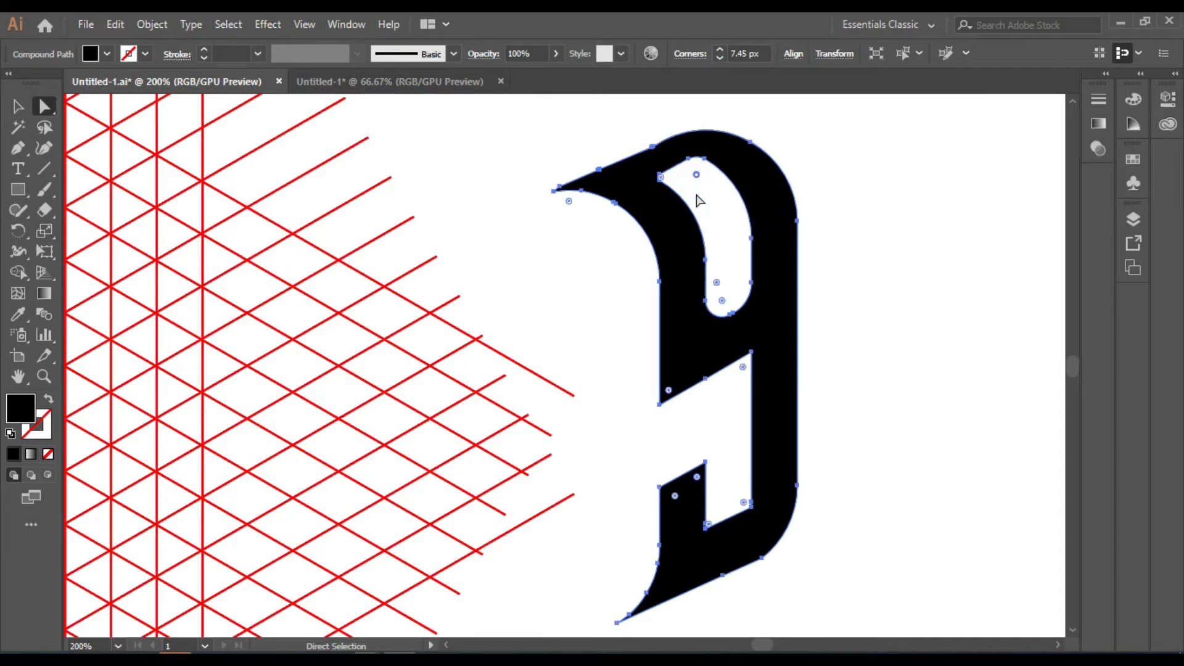
- Round the lower cutout's bottom-left inner corner as far as its live corner allows, and deselect the shape
left_click(706, 525)
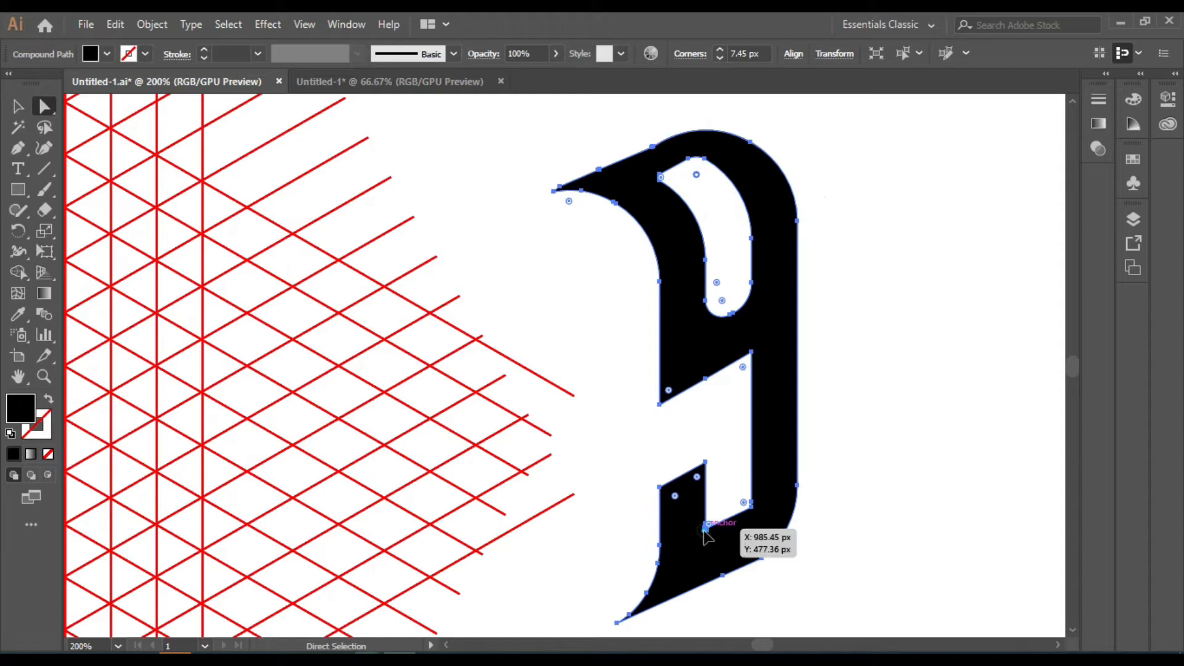
left_click_drag(709, 525, 727, 485)
left_click(873, 479)
left_click(708, 528)
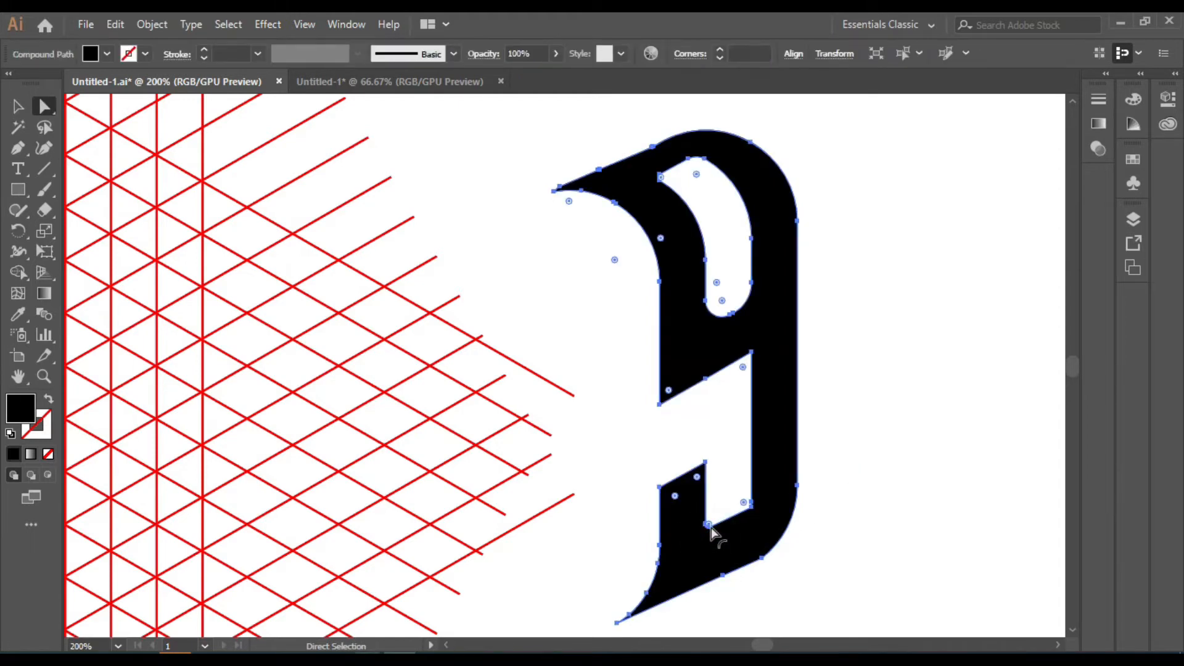
left_click_drag(709, 525, 742, 451)
left_click(867, 335)
- Smooth the join between the shape's slanted top edge and its outer curve by adjusting the anchor point there
left_click(644, 165)
left_click(652, 148)
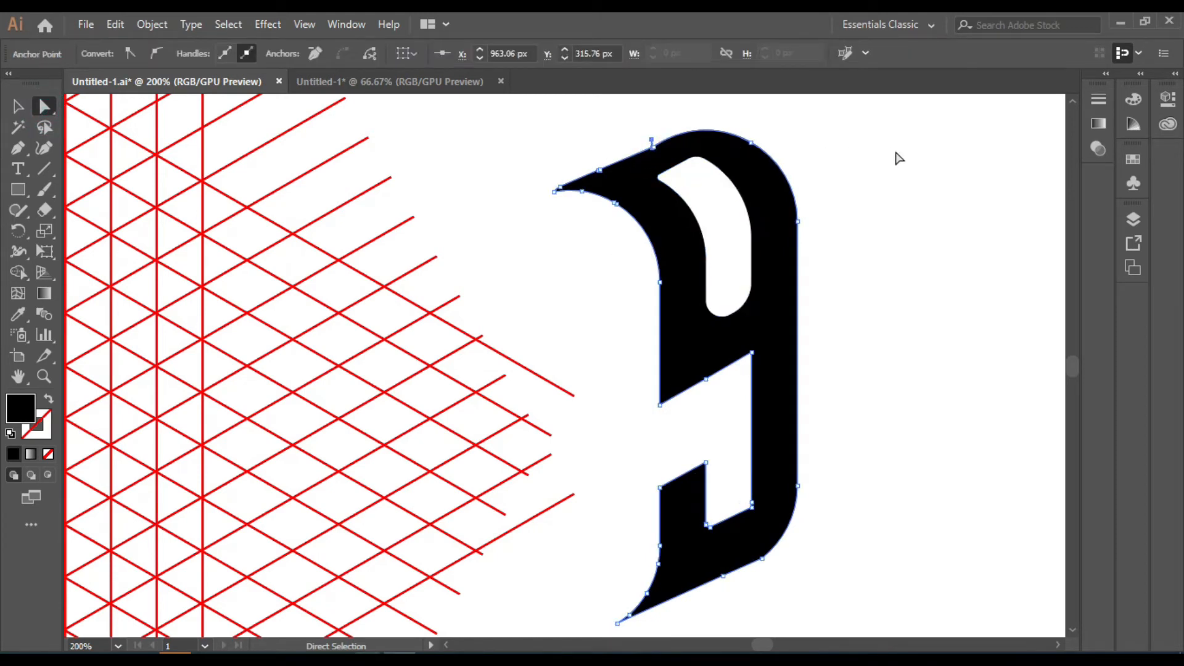
left_click(828, 197)
left_click(653, 147)
left_click(827, 192)
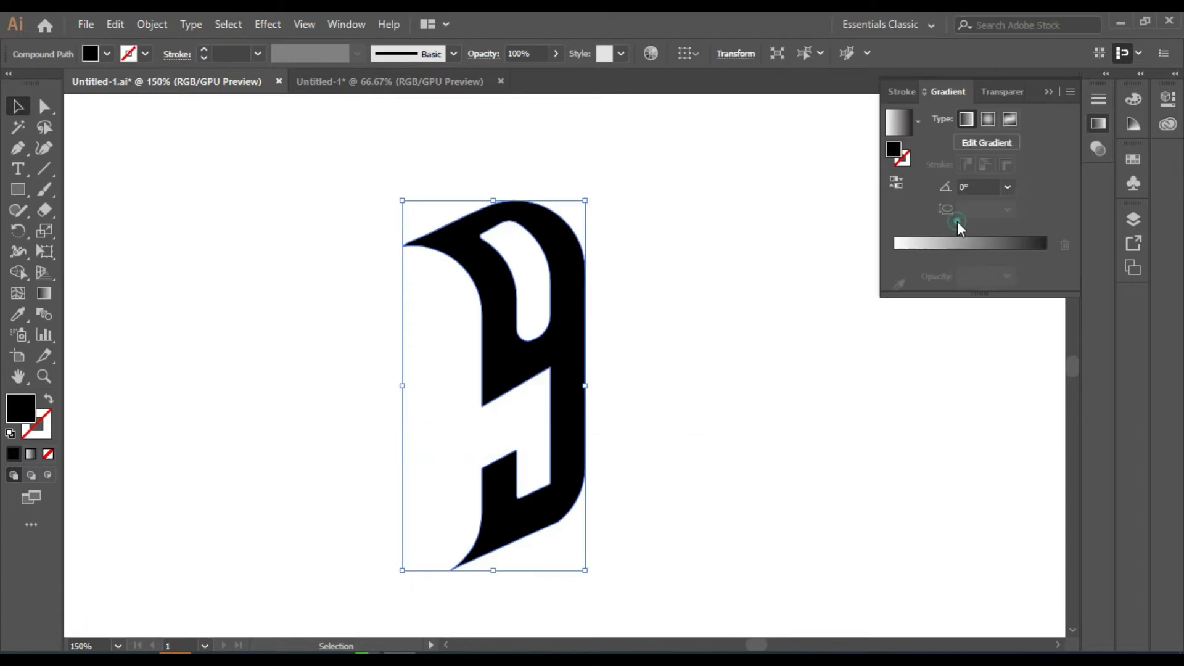
- Fill the shape with a linear gradient and redraw its direction from just below the shape up to its upper stem, at about 99.9°
left_click(957, 221)
left_click(46, 293)
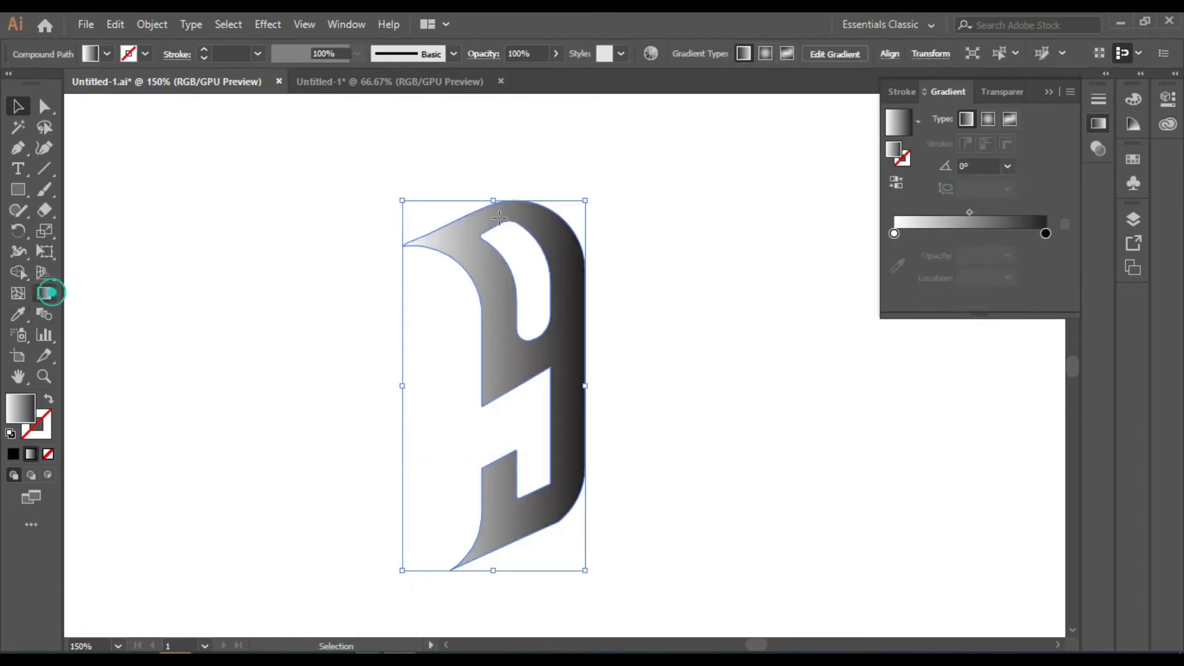
left_click_drag(491, 151, 542, 497)
left_click_drag(554, 589, 498, 307)
- Set the gradient's start colour stop to black and its end colour stop to grey with K at 59%
double_click(894, 233)
left_click(859, 290)
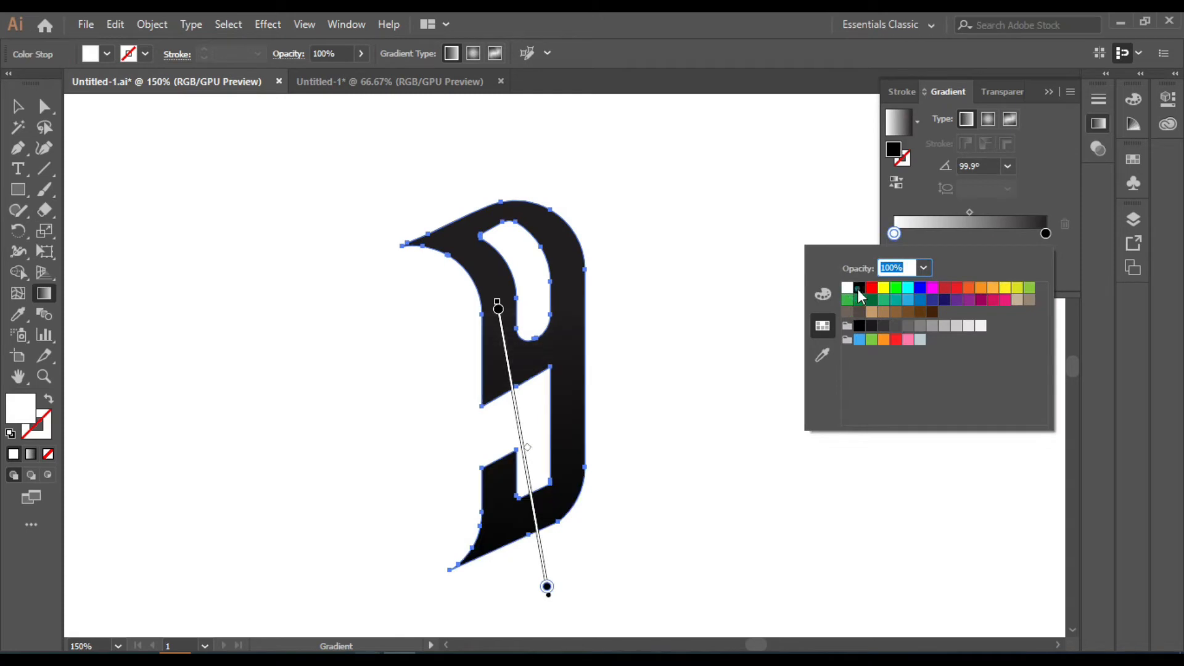
double_click(1045, 233)
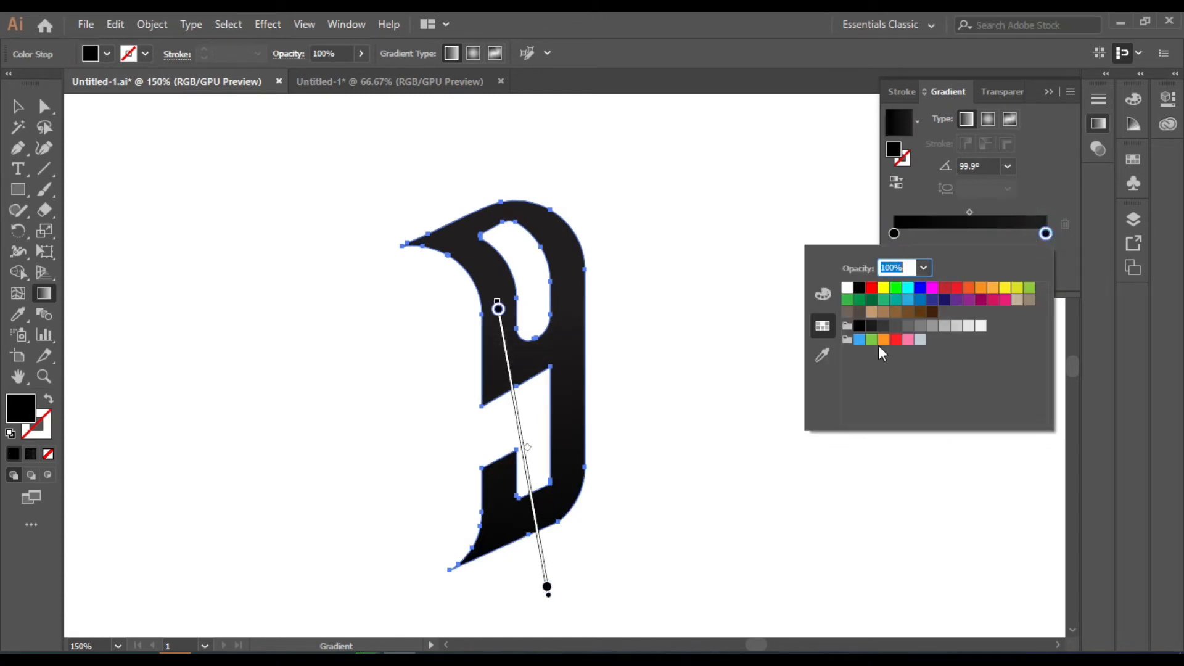
left_click(883, 326)
left_click(824, 296)
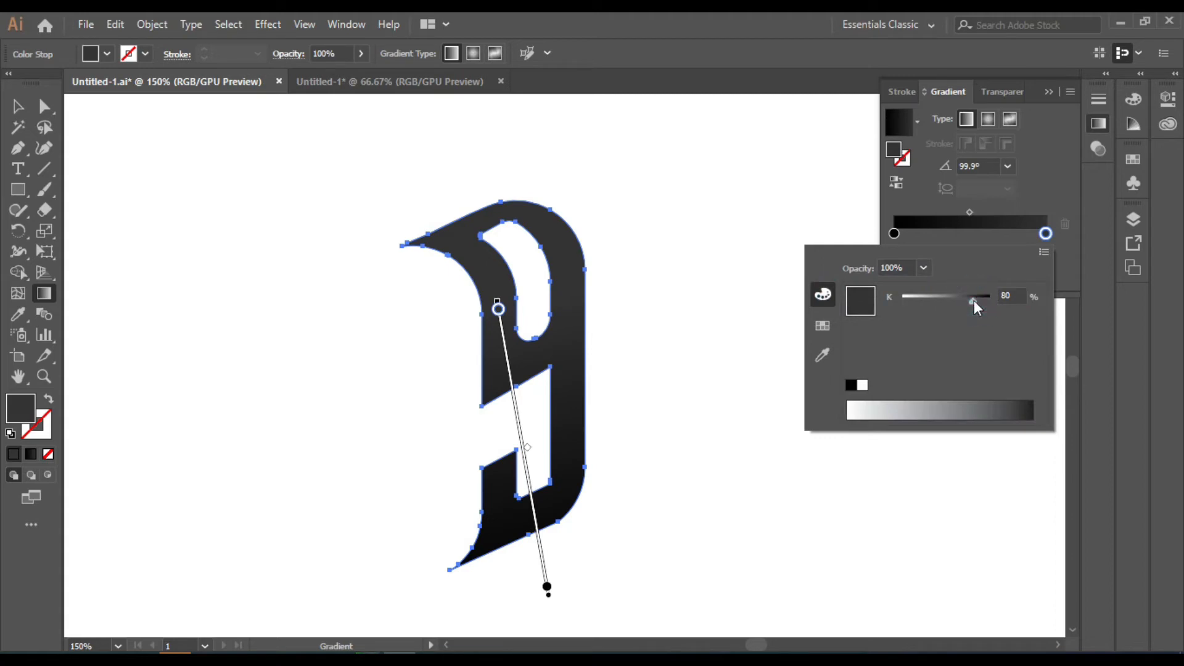
left_click_drag(974, 302, 956, 303)
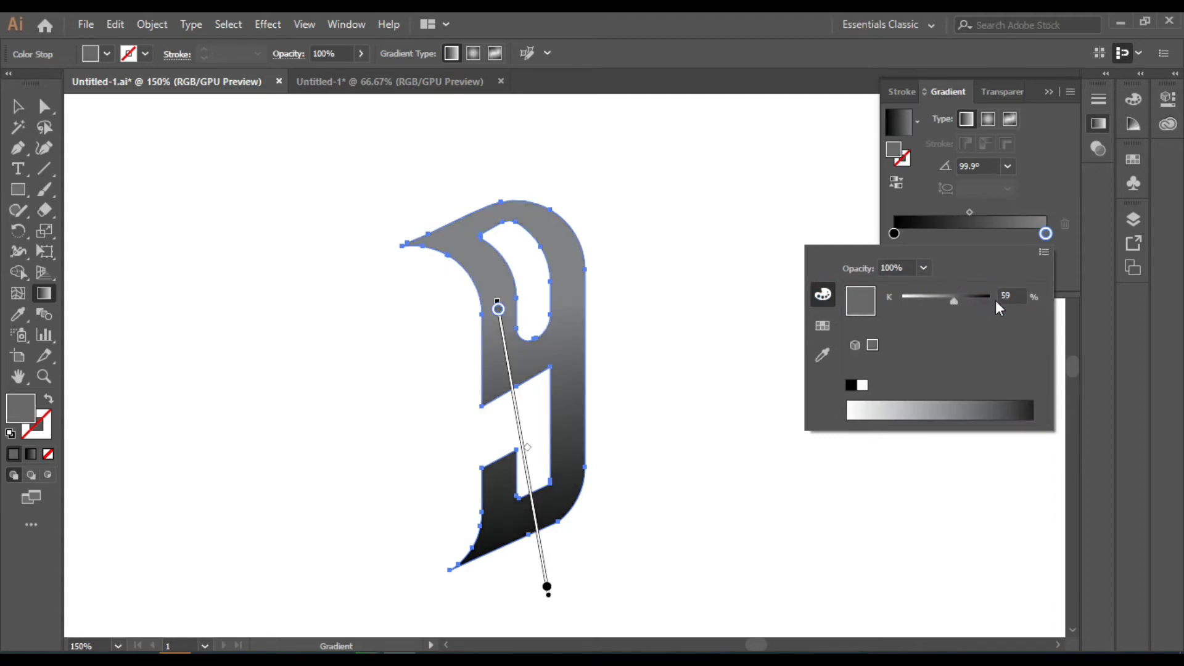
- Move the gradient's grey colour stop to a location of about 49.72%
left_click(796, 207)
left_click_drag(1030, 239, 970, 234)
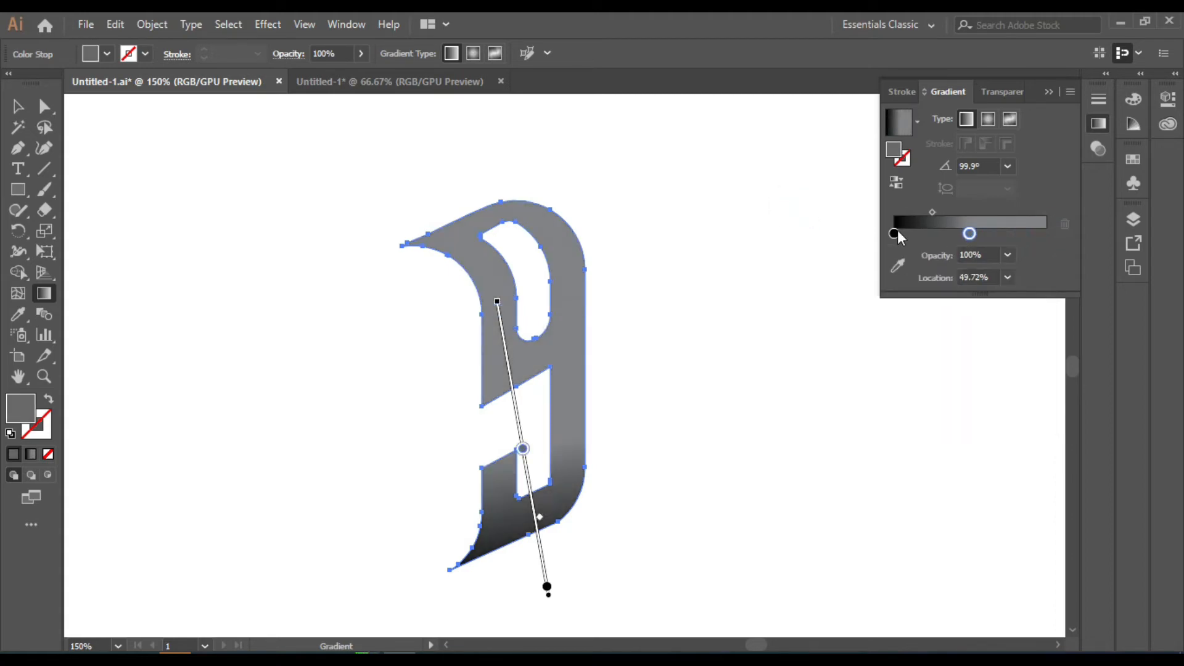
- Duplicate the black gradient stop to about 70.83% and redraw the gradient downward through the shape at about -83.8°
mouse_move(897, 230)
left_mouse_down("alt")
mouse_move(1047, 233)
mouse_move(952, 236)
mouse_move(1026, 232)
left_mouse_up("alt")
left_click_drag(523, 501, 536, 479)
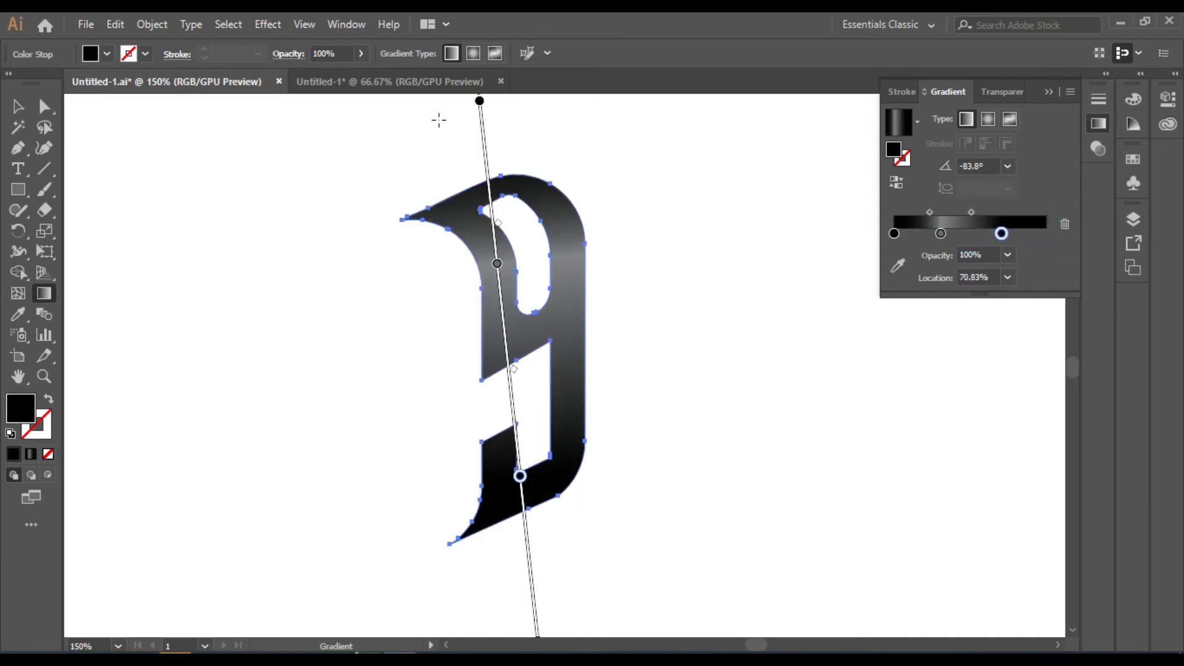
scroll(481, 104, "up", 1)
key("v")
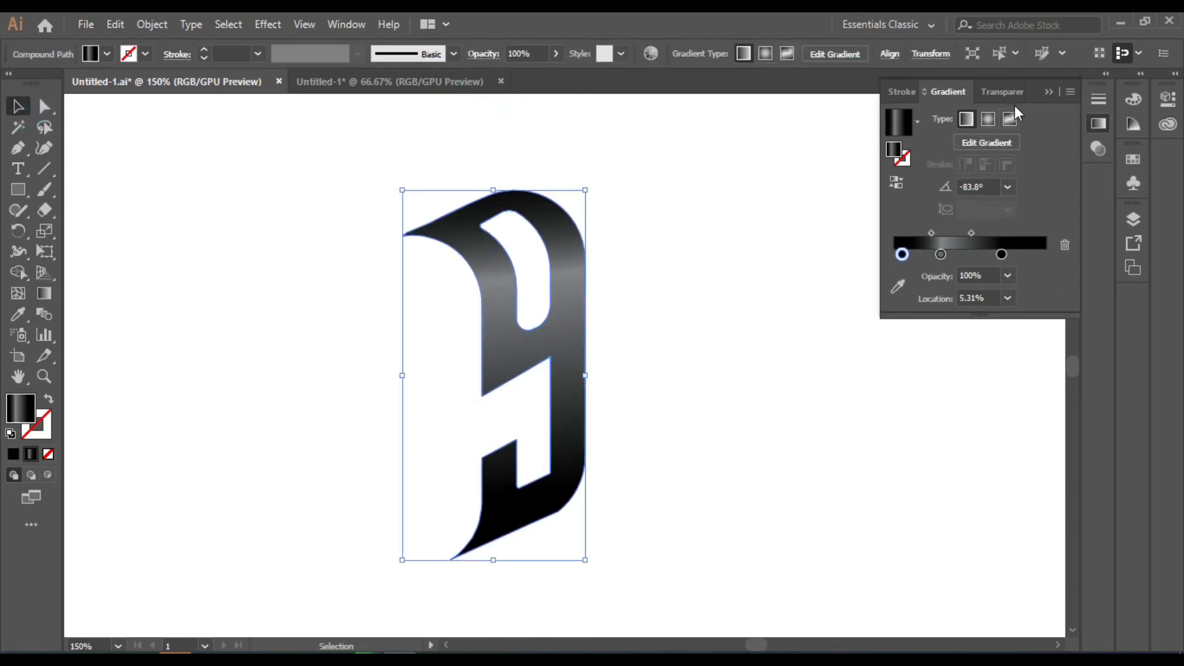
left_click(1048, 92)
- Create a copy of the gradient shape reflected across the horizontal axis
right_click(544, 335)
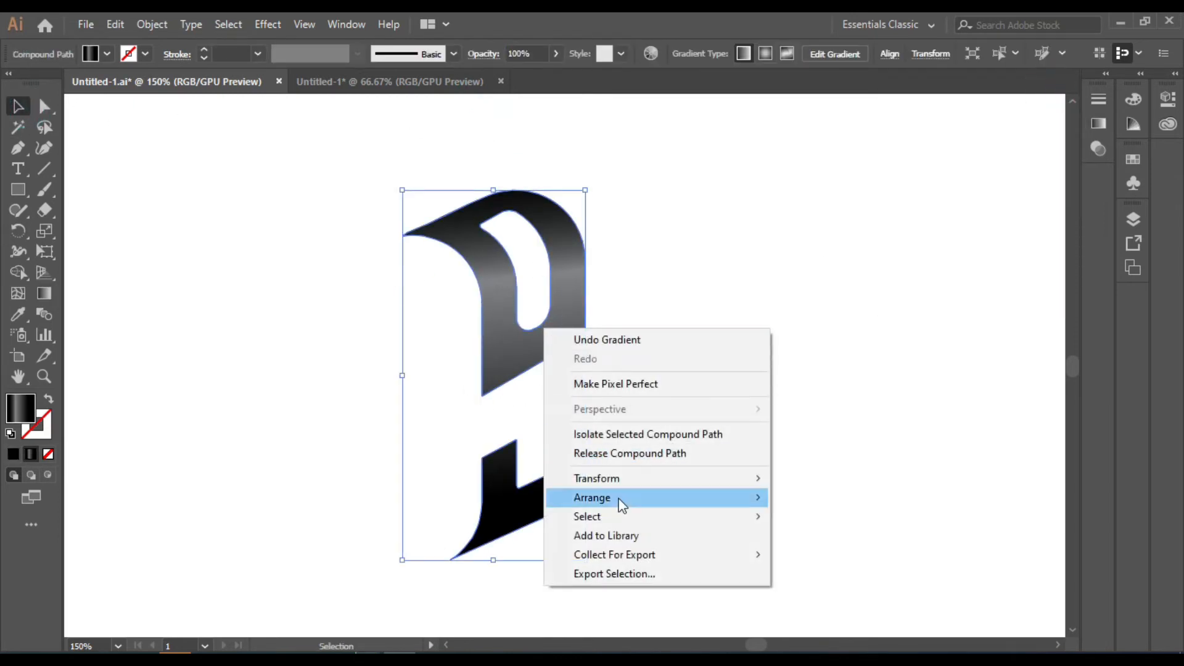
mouse_move(642, 481)
left_click(842, 540)
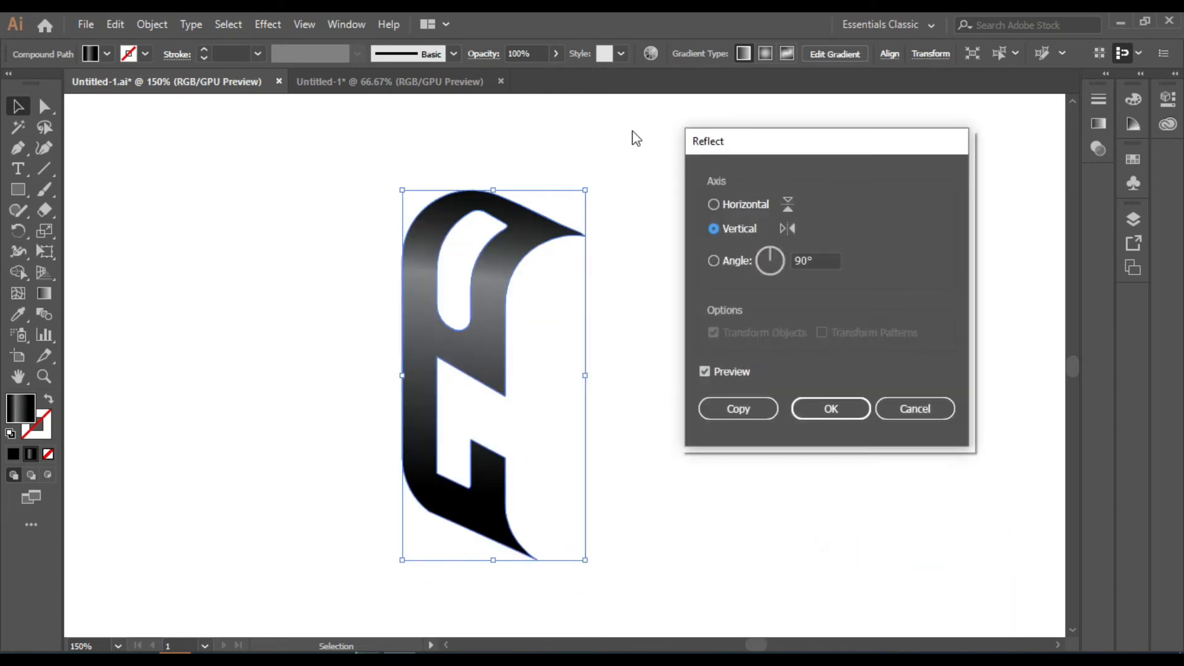
left_click(710, 204)
left_click(738, 408)
left_click(683, 426)
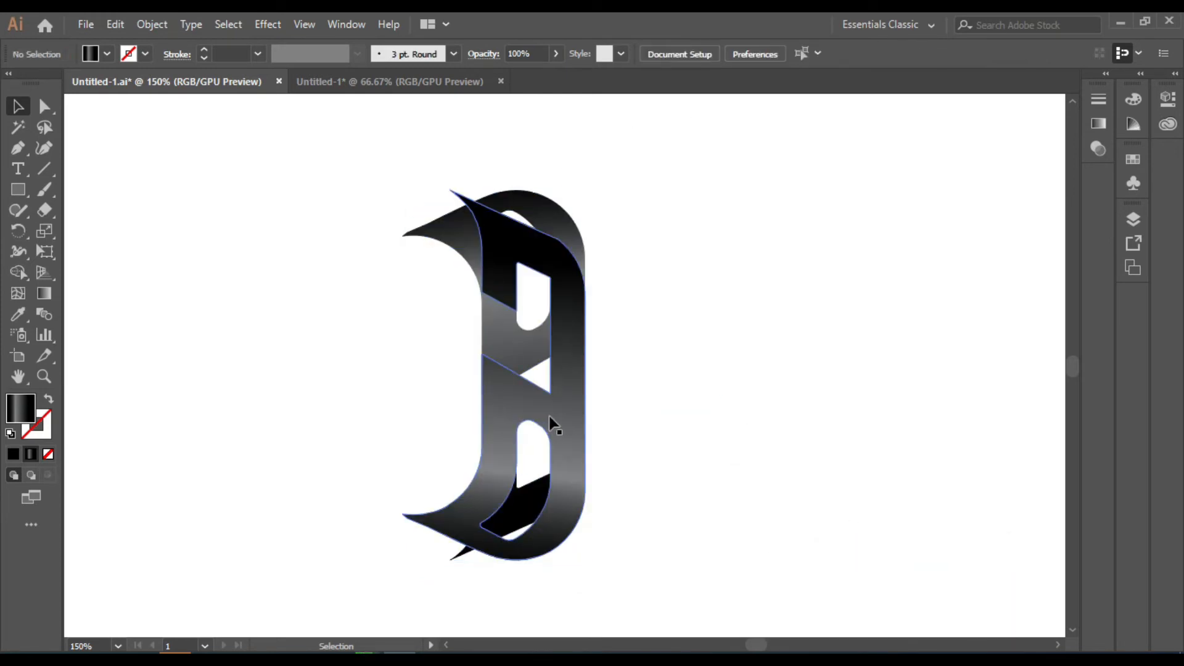
- Reflect the copied shape across the vertical axis
left_click(558, 417)
right_click(572, 416)
mouse_move(613, 327)
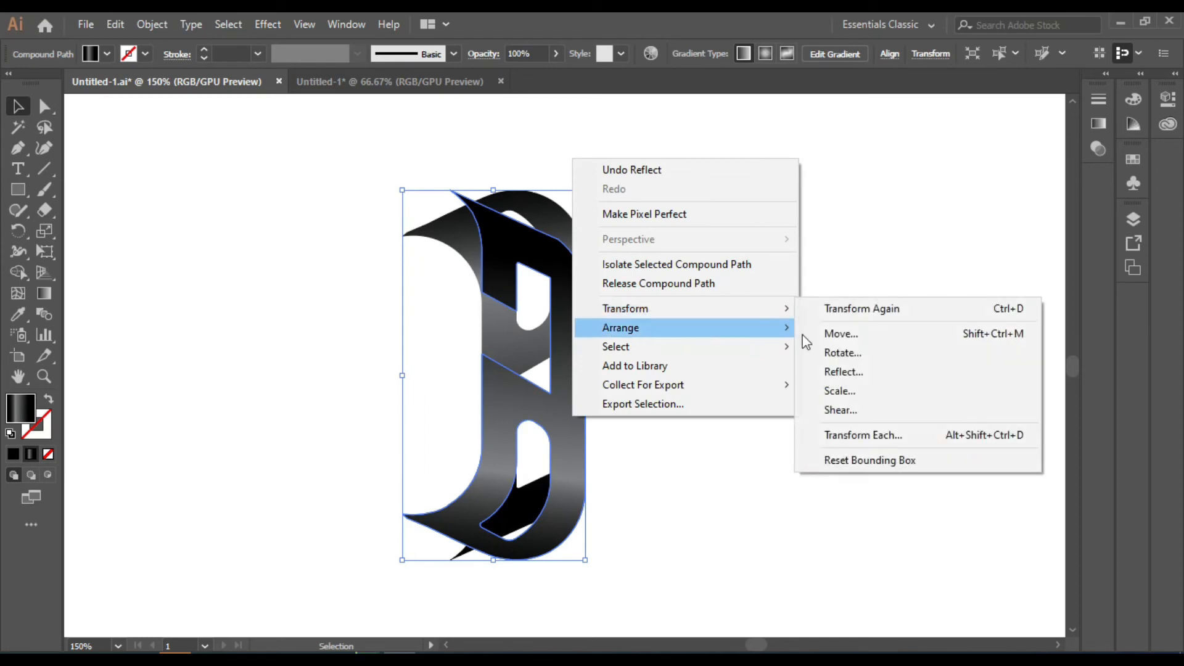
left_click(844, 372)
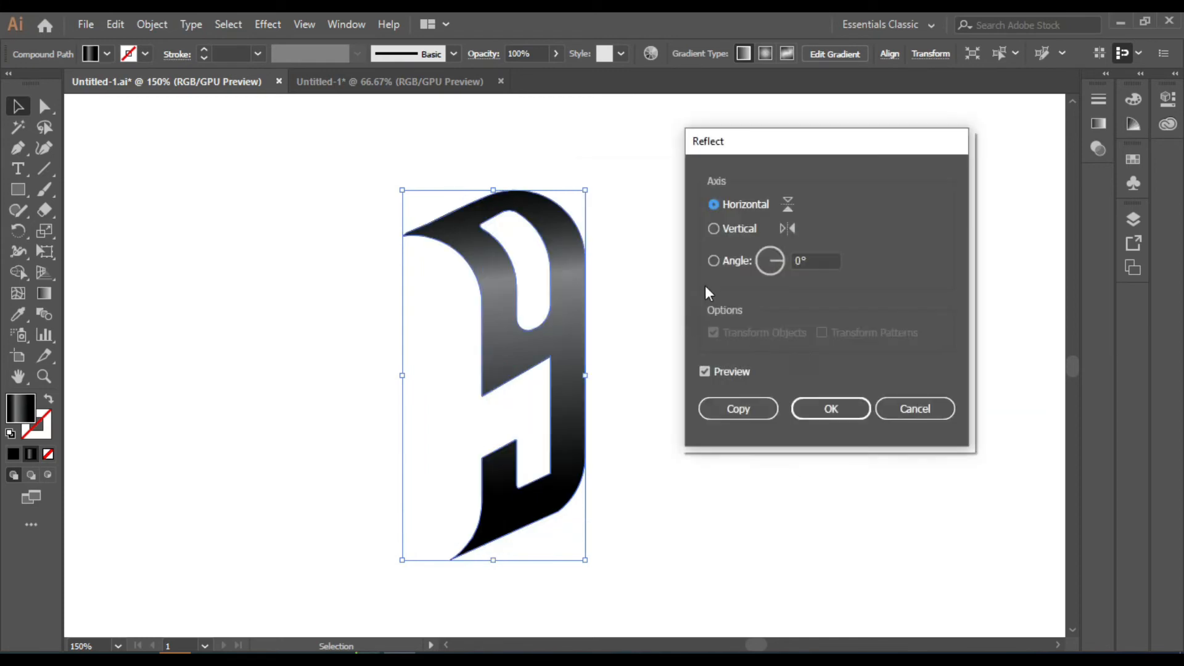
left_click(713, 228)
left_click(823, 409)
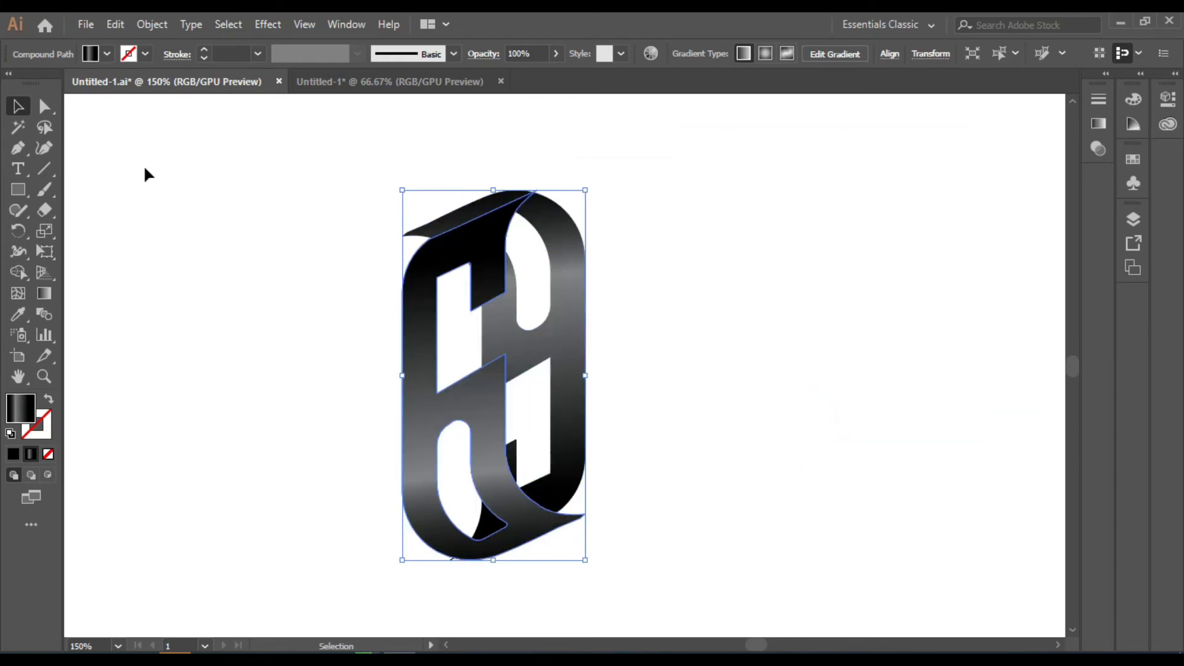
- Place the reflected copy, filled with solid black, further left and behind the gradient shape so their slanted edges meet
left_click(107, 54)
left_click(45, 82)
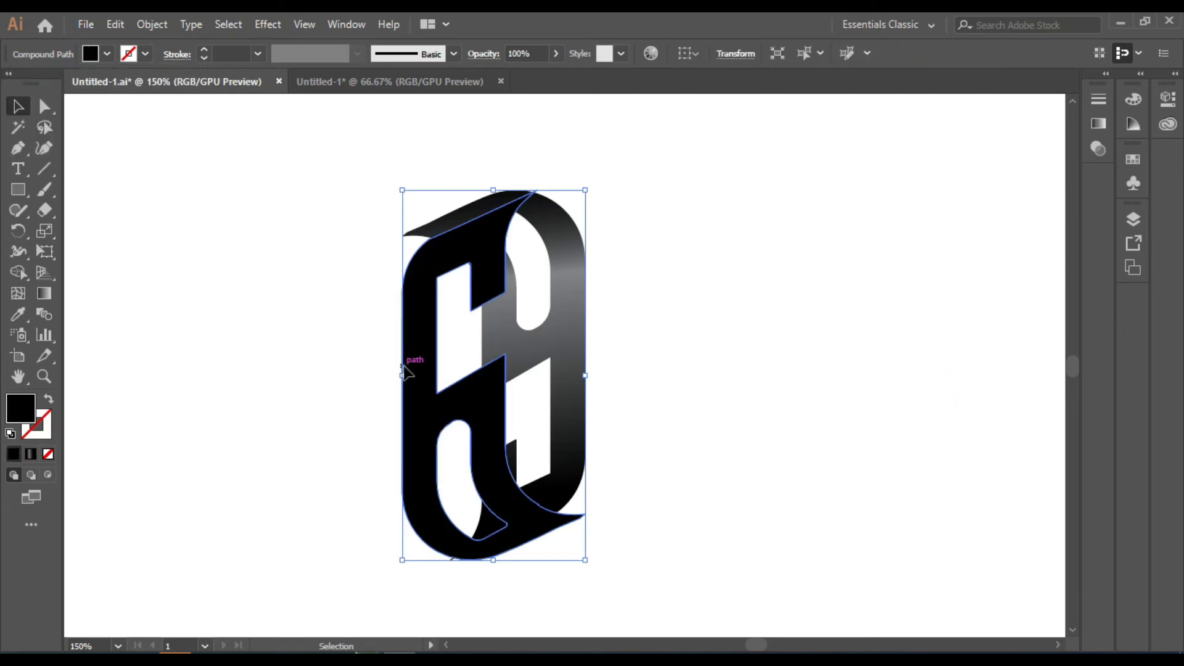
left_click_drag(404, 372, 362, 368)
right_click(364, 370)
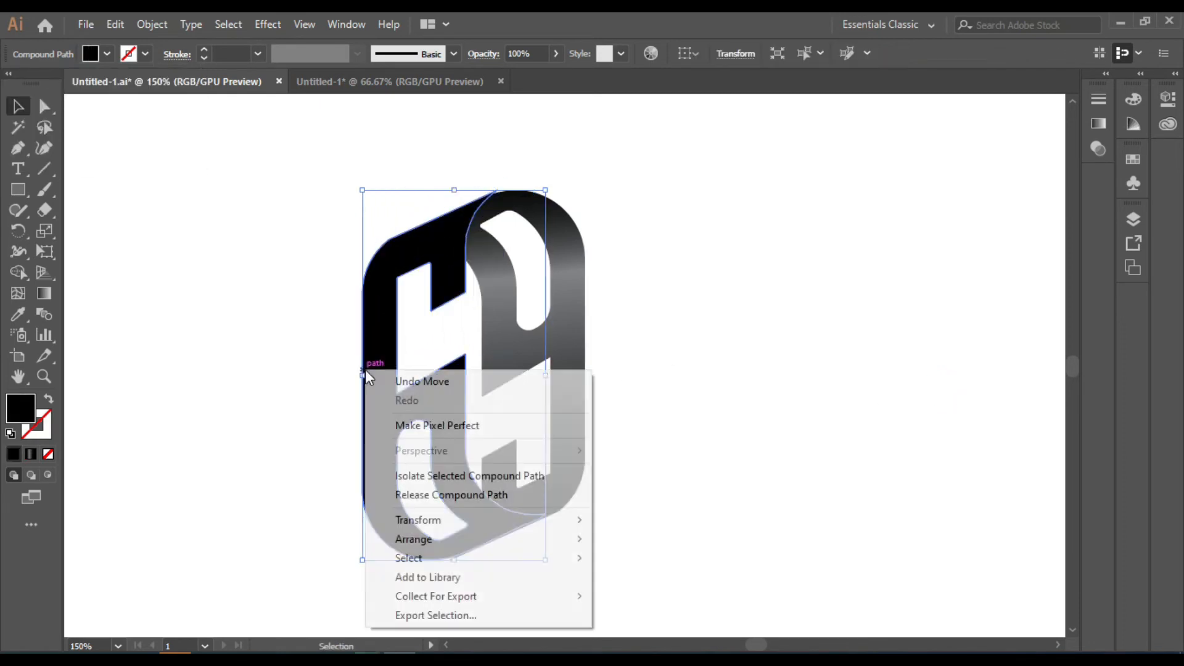
mouse_move(431, 539)
left_click(654, 595)
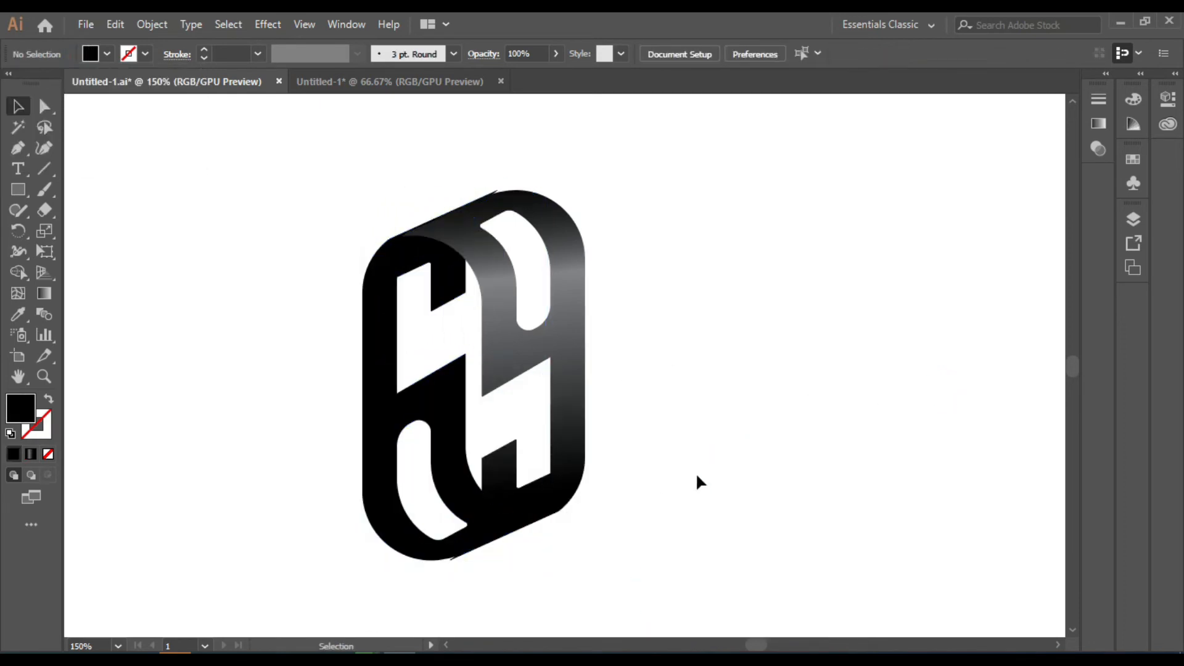
- Nudge the black copy slightly right and down to line up its slanted edges with the gradient shape
left_click_drag(425, 265, 421, 264)
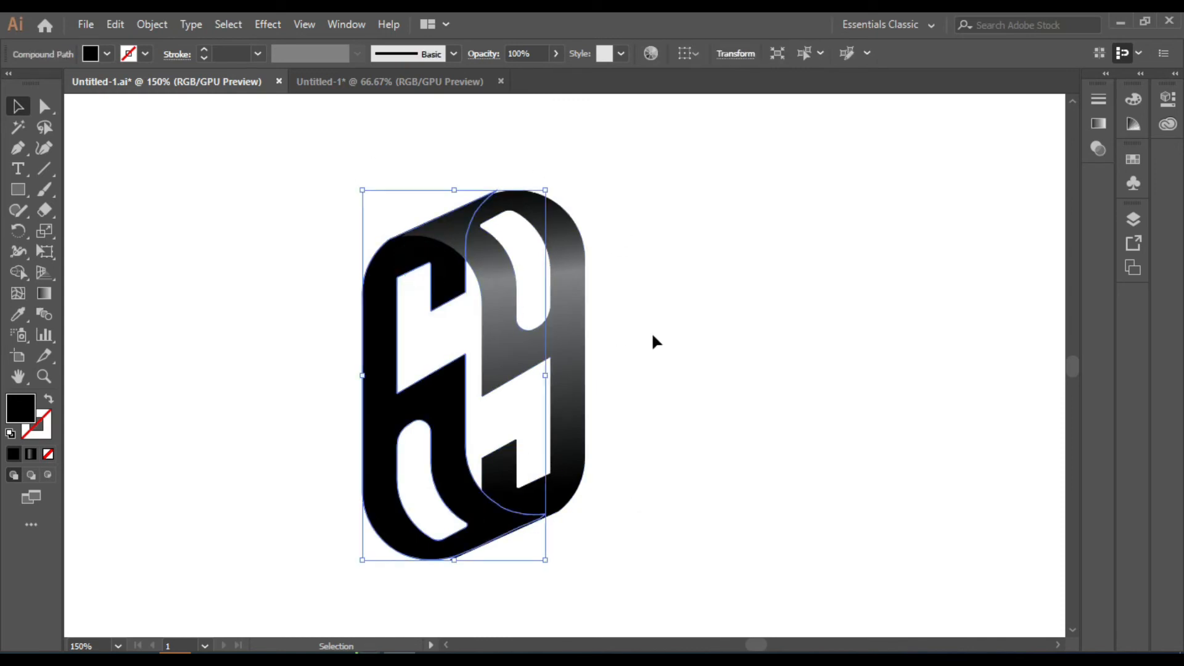
key("Down")
key("Right")
key("Right")
key("Right")
key("Right")
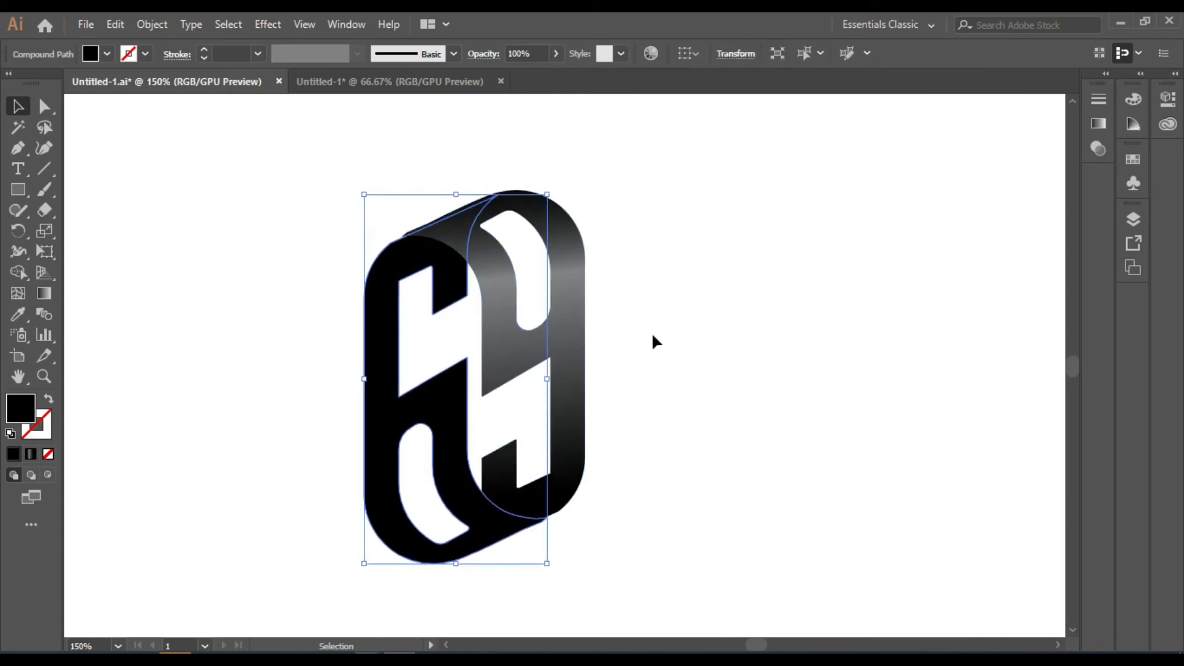
key("Up")
key("Up")
key("Right")
key("Down")
left_click(719, 364)
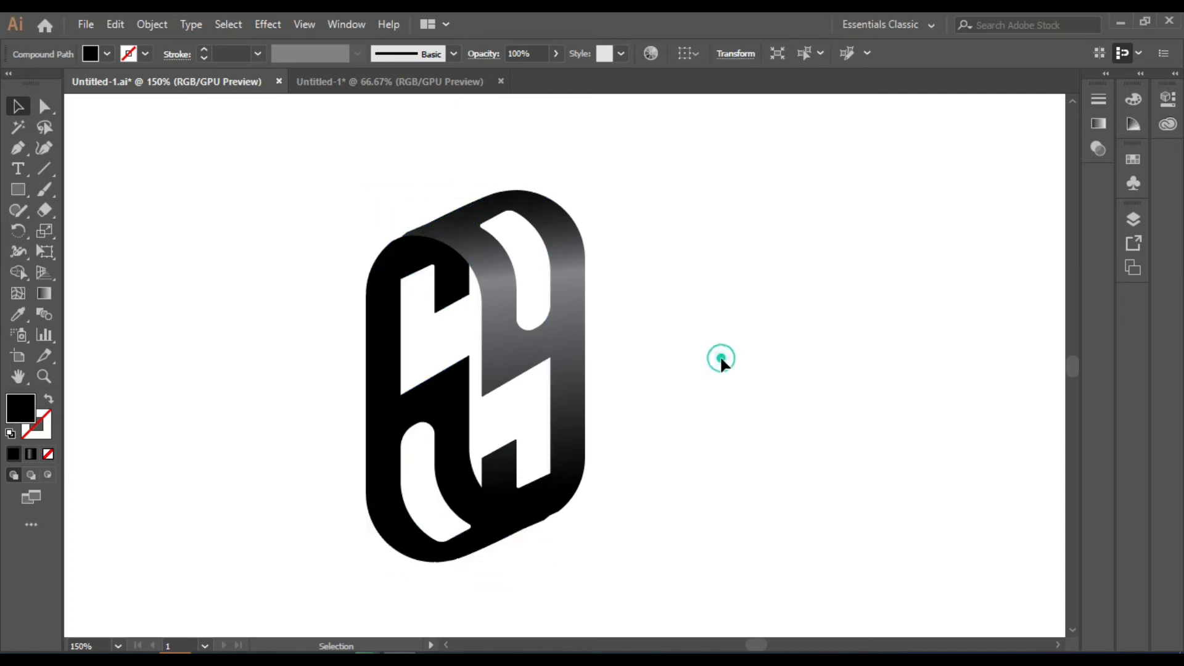
- Redraw the front shape's gradient upward at about 93.9° and shift its grey and black stops towards the shape's lower edge
left_click(573, 502)
left_click(48, 296)
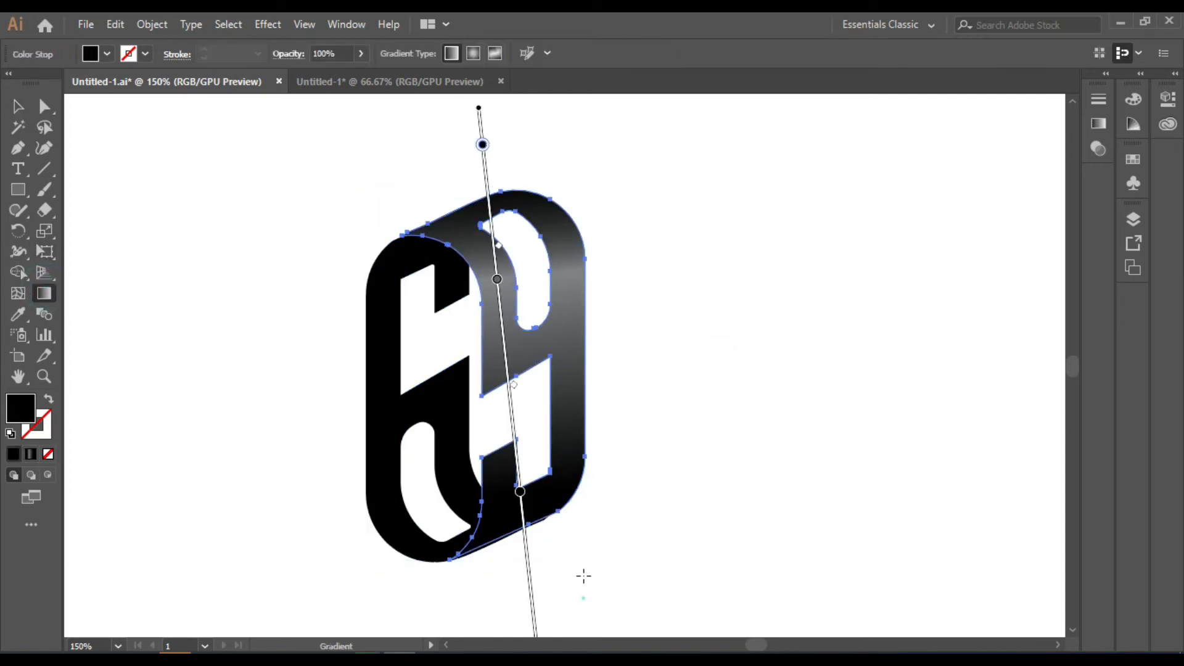
left_click_drag(584, 607, 558, 232)
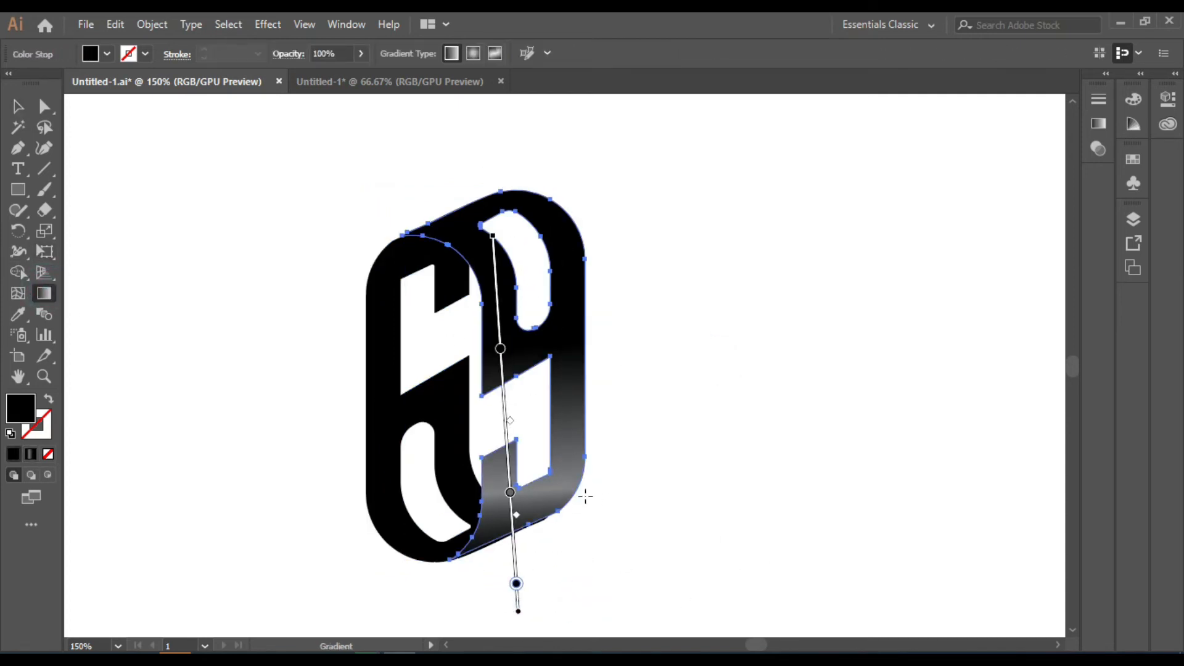
left_click_drag(510, 493, 513, 527)
left_click_drag(516, 583, 516, 566)
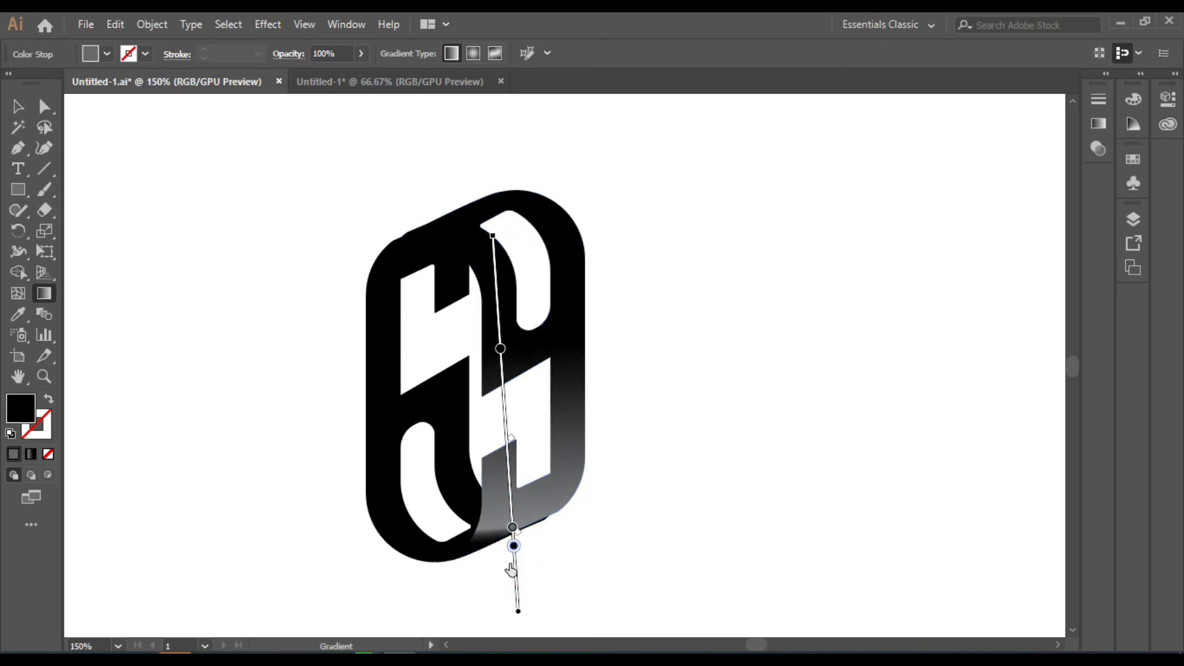
left_click(16, 111)
left_click(522, 428)
- Rearrange the front shape's gradient into five stops alternating between grey and black, with the middle grey stop at 42.74%
left_click(565, 326)
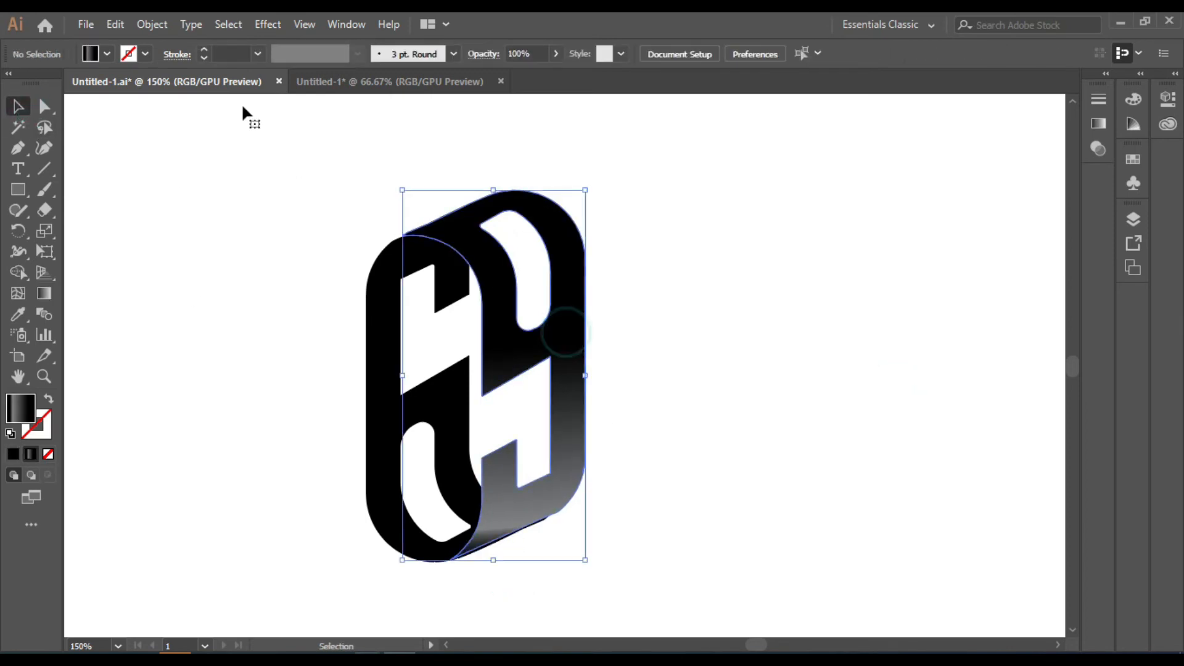
left_click(346, 24)
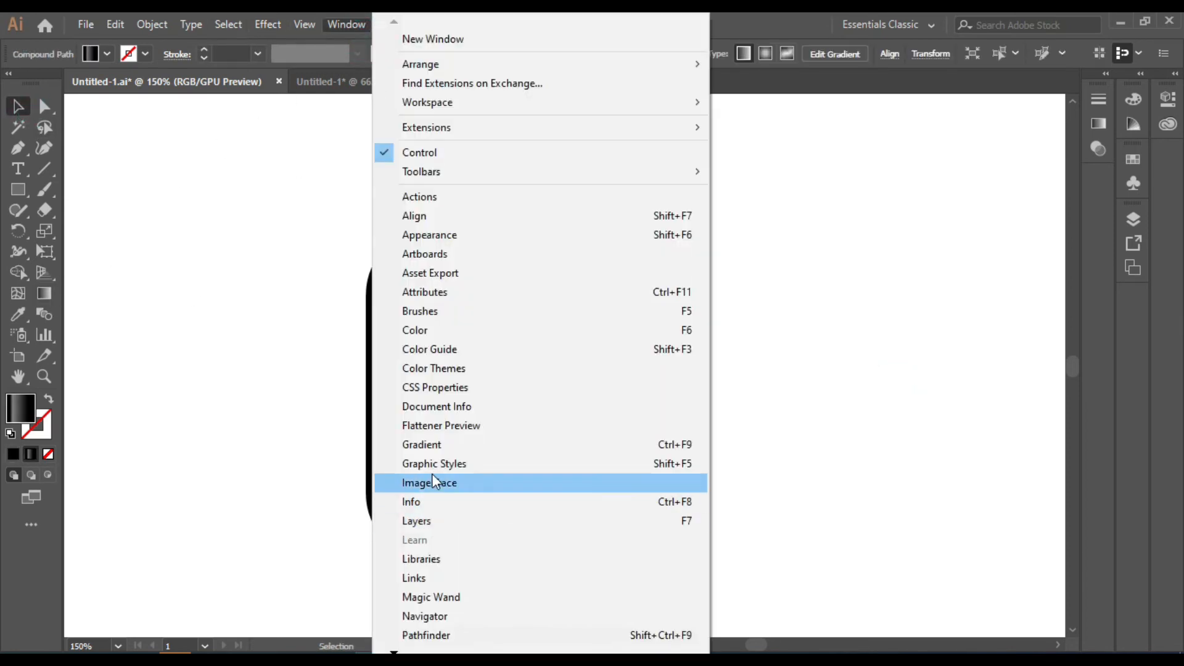
left_click(431, 444)
left_click_drag(1033, 80, 955, 90)
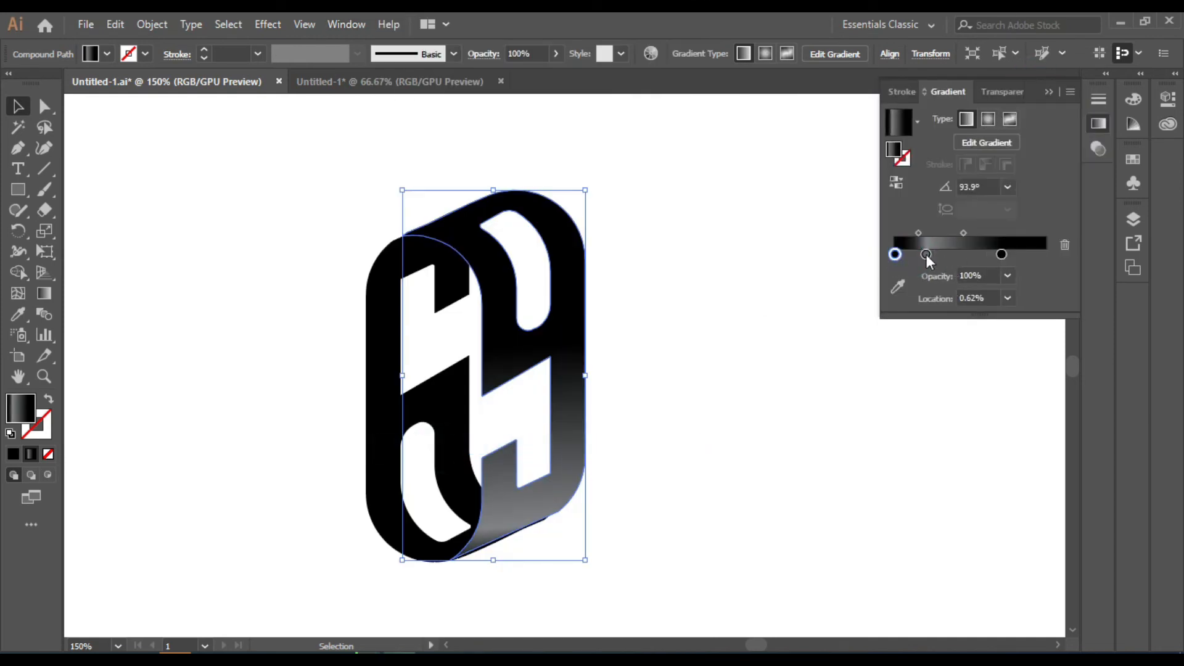
left_click_drag(926, 254, 1039, 268)
mouse_move(926, 254)
left_mouse_down()
mouse_move(1045, 254)
mouse_move(1023, 255)
left_mouse_up()
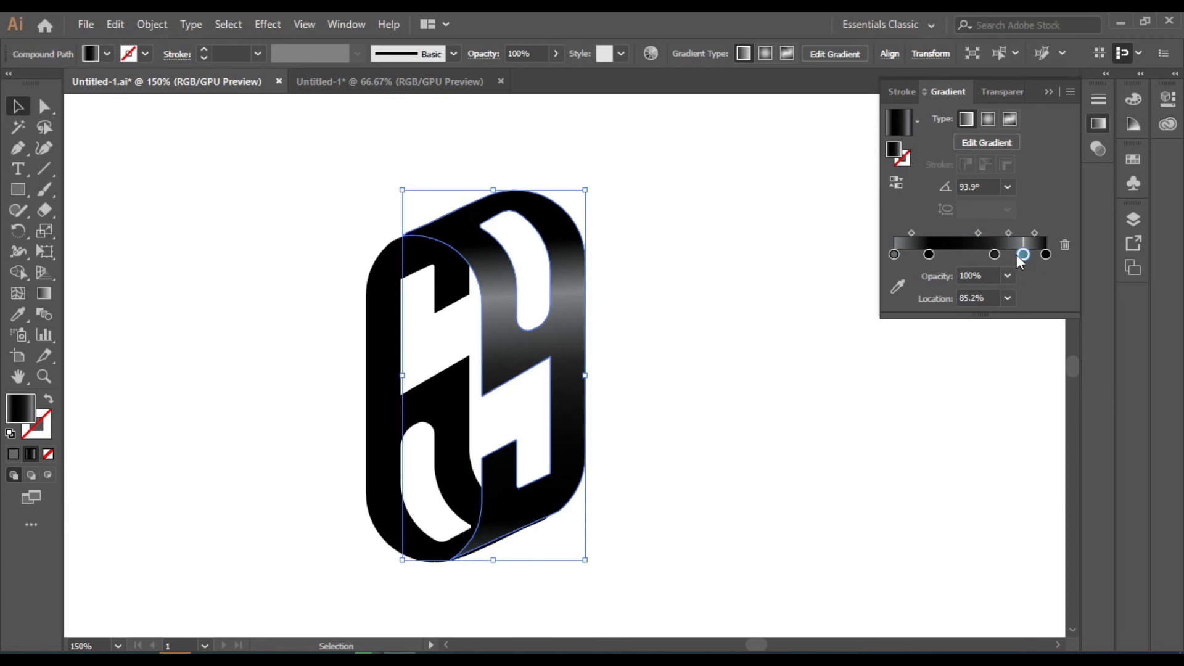
left_click_drag(1022, 254, 958, 255)
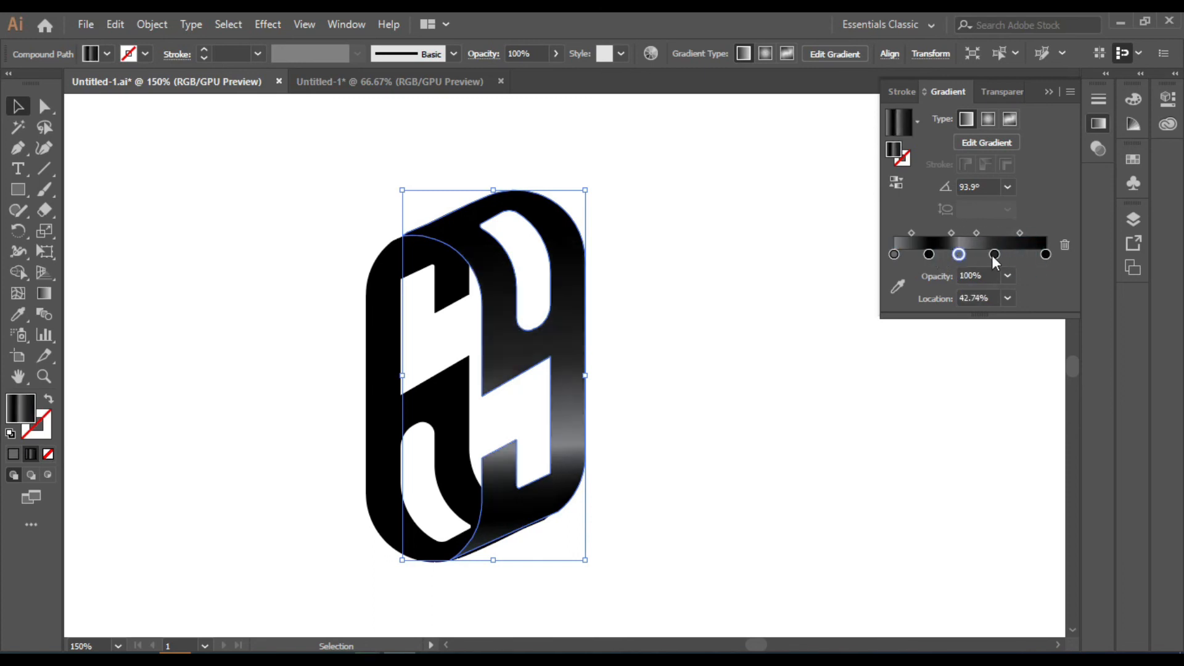
mouse_move(1046, 255)
left_mouse_down()
mouse_move(1006, 258)
mouse_move(1042, 255)
left_mouse_up()
left_click(189, 300)
- Redraw the front shape's gradient from above the shape down past its lower edge, at about -85.1°
left_click(475, 238)
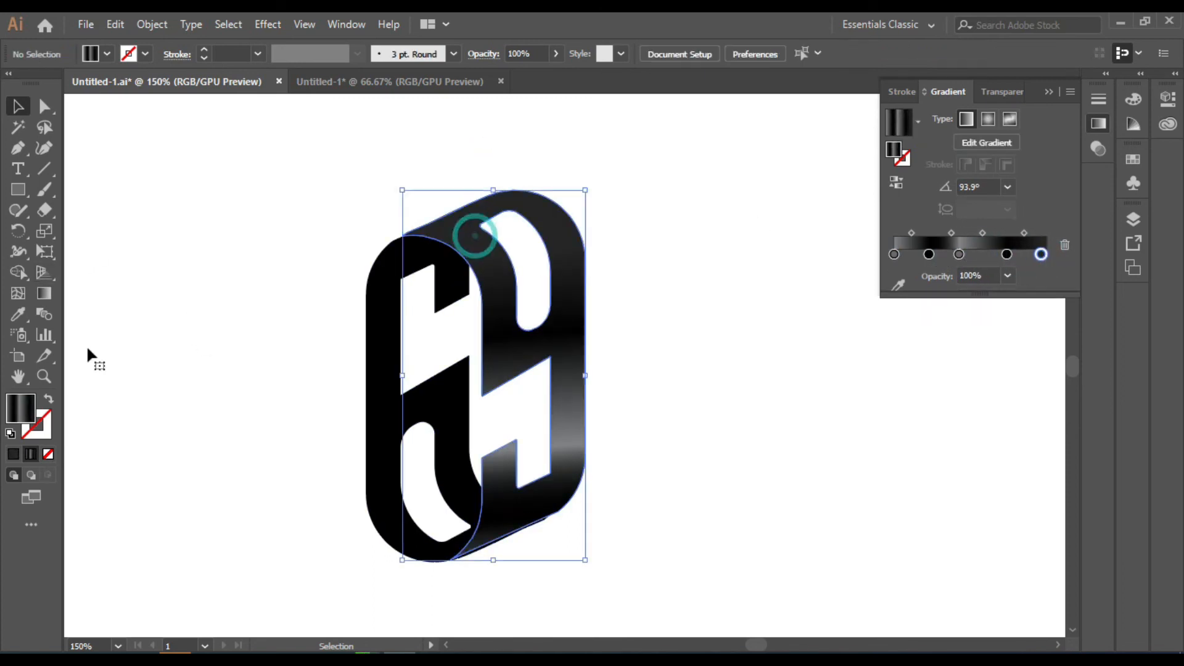
left_click(45, 292)
mouse_move(514, 138)
left_mouse_down()
mouse_move(590, 455)
mouse_move(543, 587)
mouse_move(549, 527)
mouse_move(544, 627)
mouse_move(527, 518)
mouse_move(528, 560)
mouse_move(573, 540)
mouse_move(574, 557)
left_mouse_up()
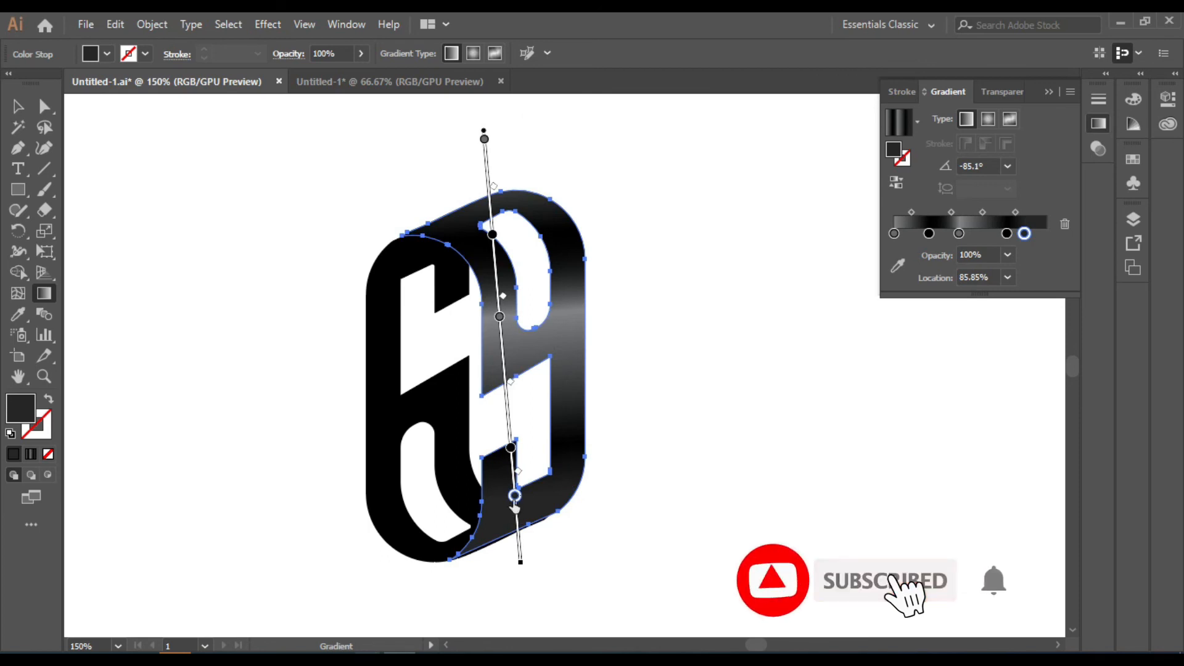
- Shift the last dark stop further down, and set the middle grey stop to 47.79% and the upper black stop to 28.86%
left_click_drag(519, 497, 519, 565)
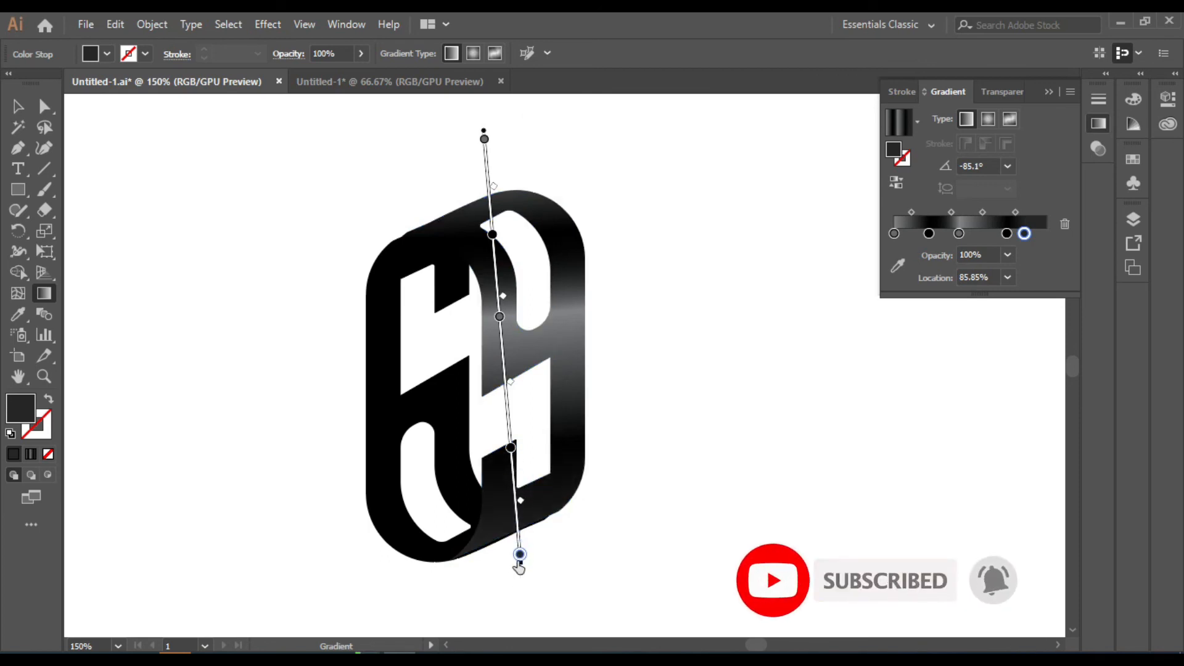
left_click_drag(499, 316, 500, 337)
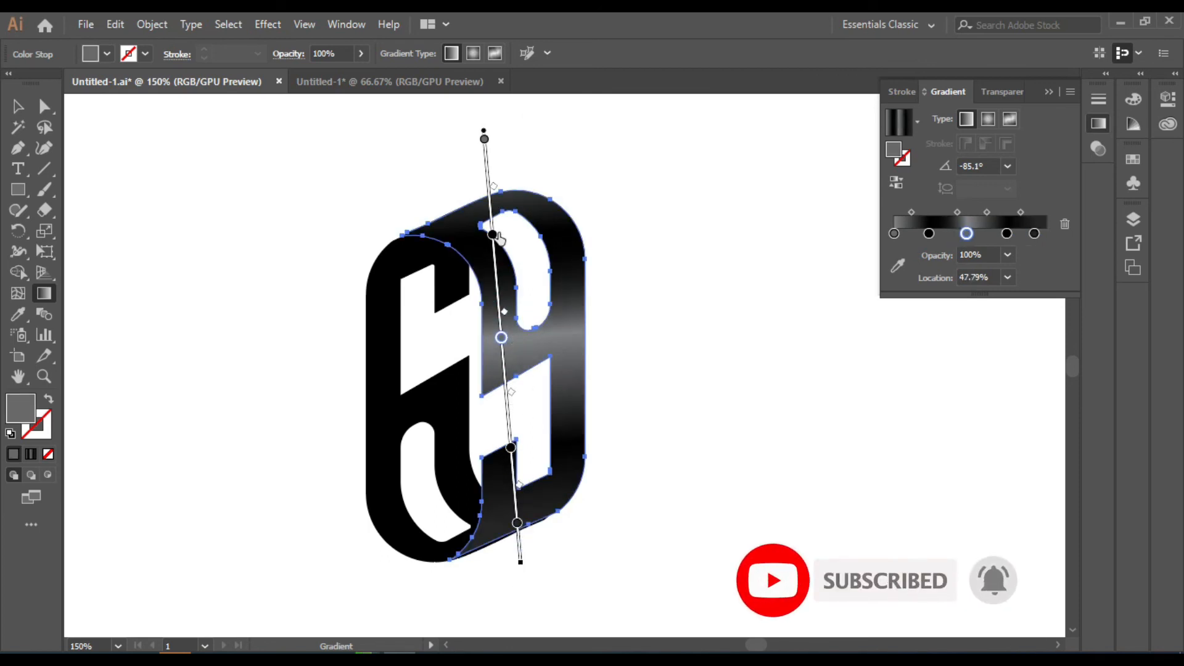
left_click_drag(492, 234, 494, 259)
- Redraw the gradient diagonally from above the slanted upper edge to below the lower outer curve, at about -70.2°
left_click_drag(387, 174, 521, 538)
left_click_drag(430, 158, 563, 542)
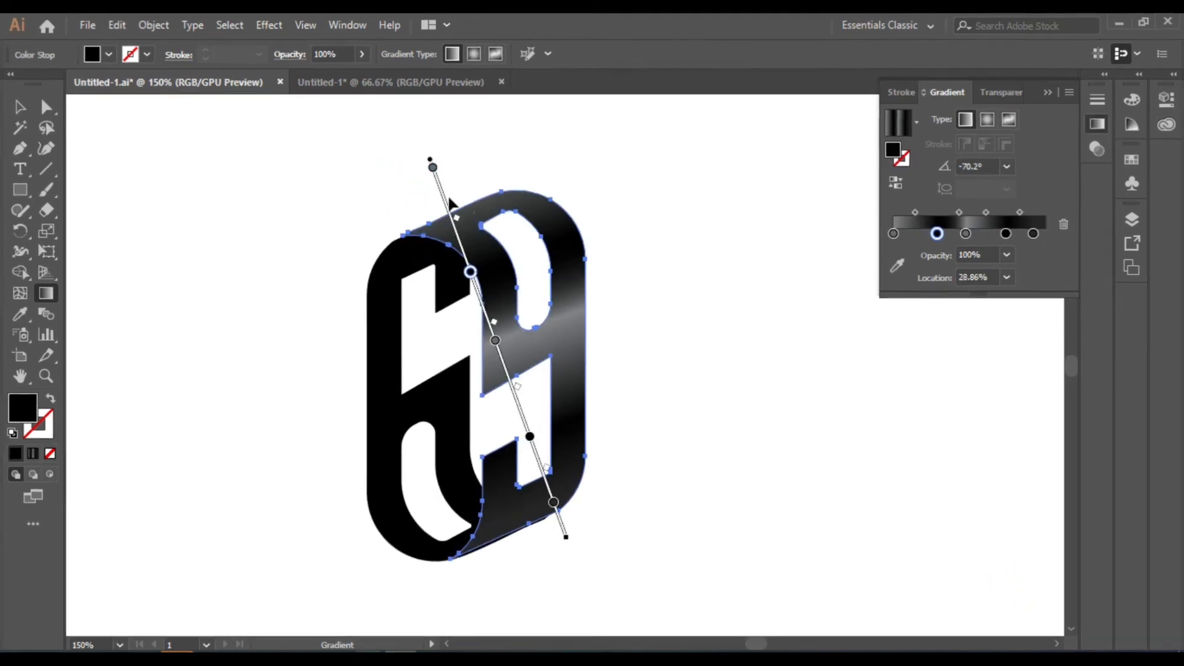